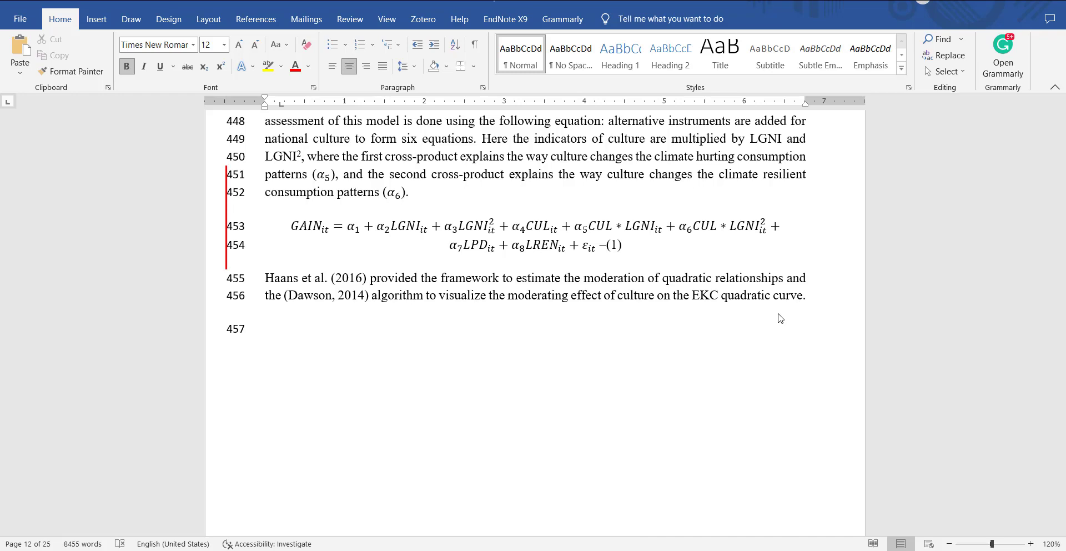
Switch from the Word manuscript to the Chrome page on interpreting interaction effects.
scroll(826, 432, "up", 3, "ctrl")
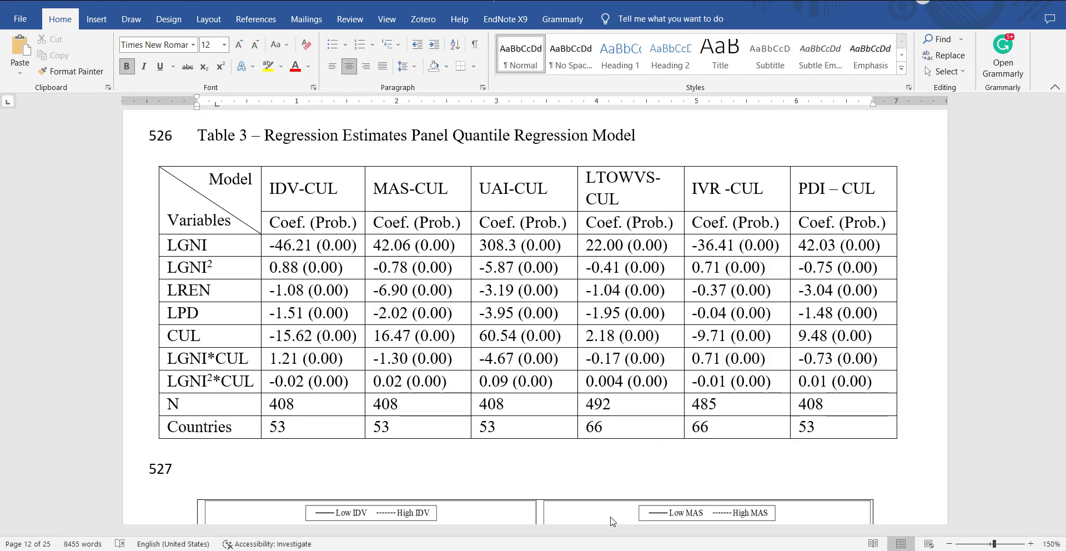
key("alt+Tab")
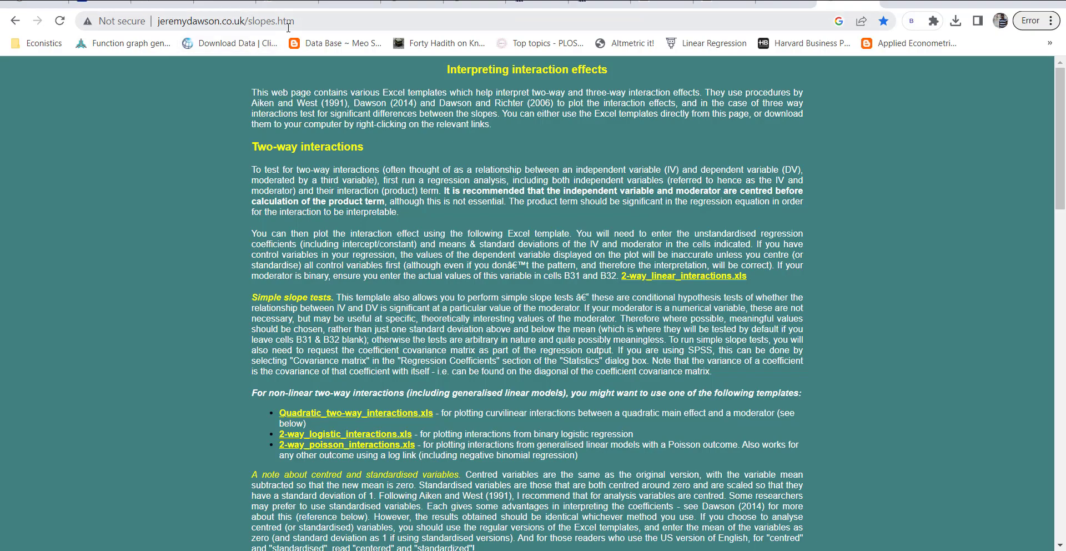
Scroll the slopes.htm page to find the Quadratic_two-way_interactions.xls template link.
scroll(449, 251, "down", 3)
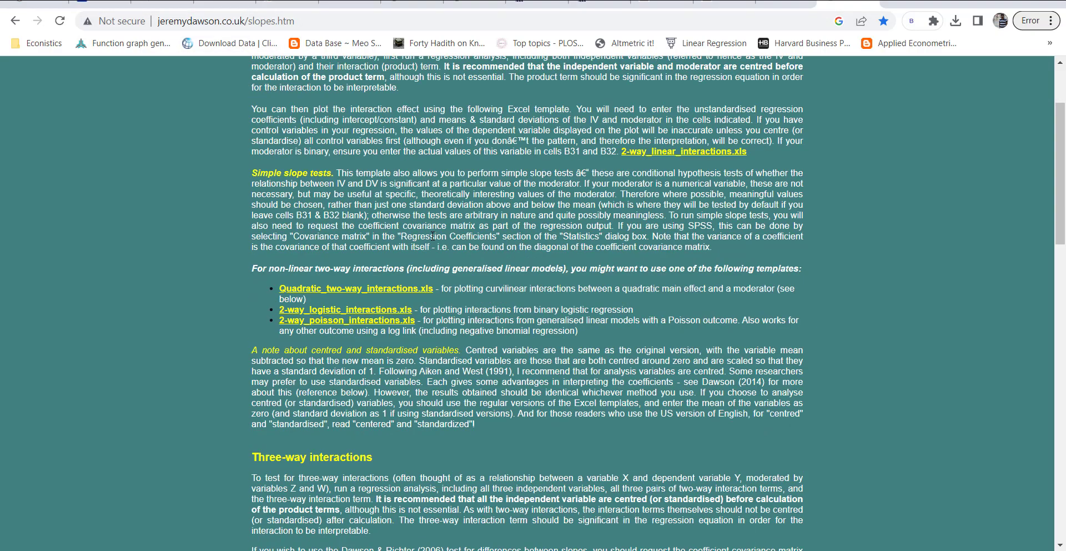
scroll(285, 259, "up", 1)
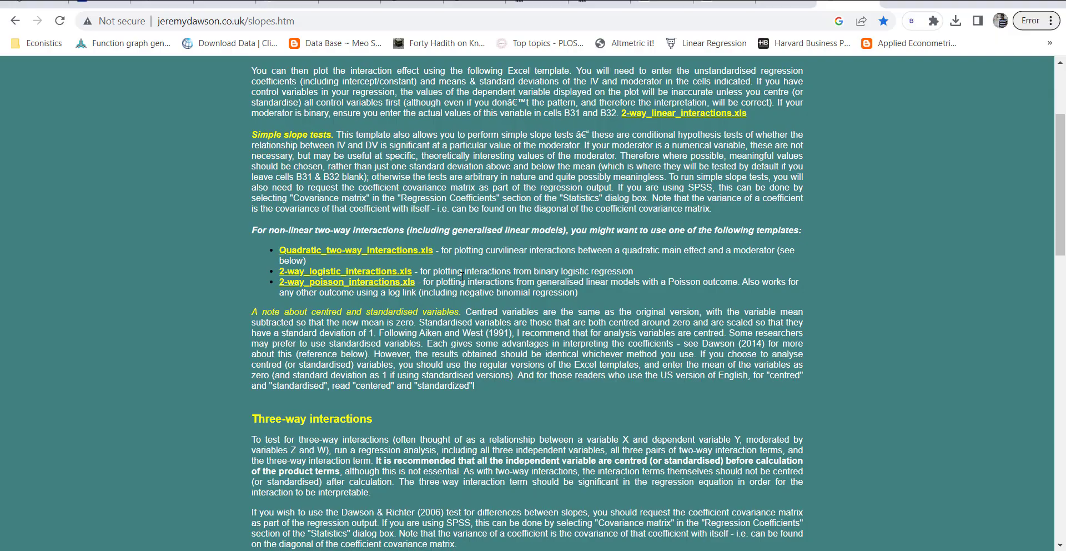
scroll(366, 325, "down", 7)
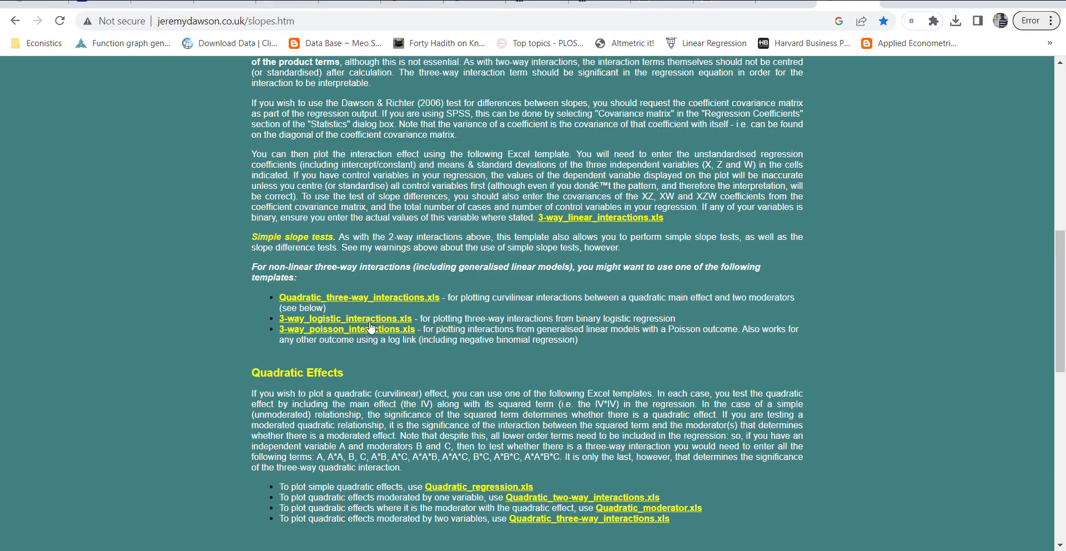
scroll(371, 327, "up", 10)
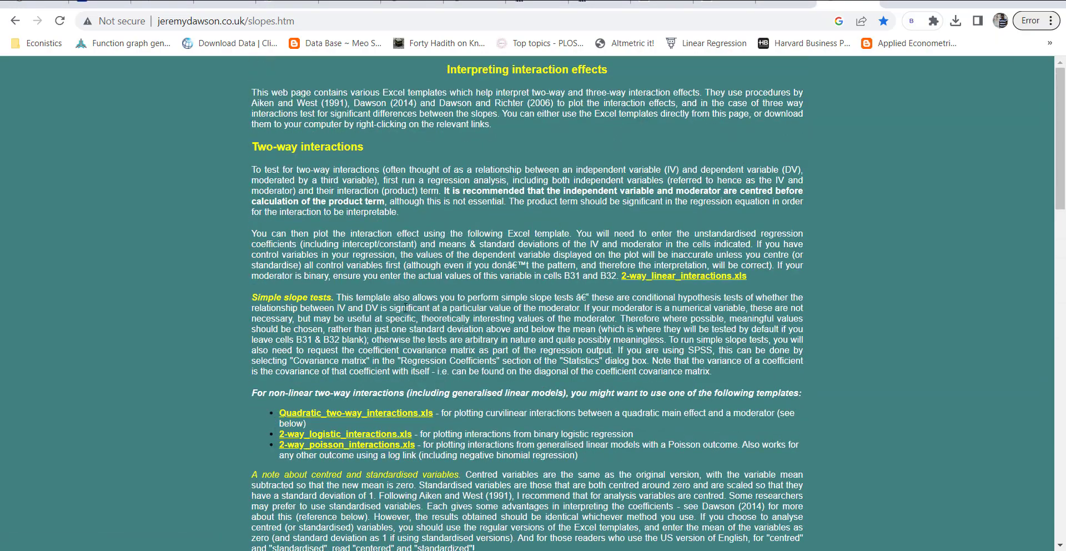
scroll(405, 307, "down", 10)
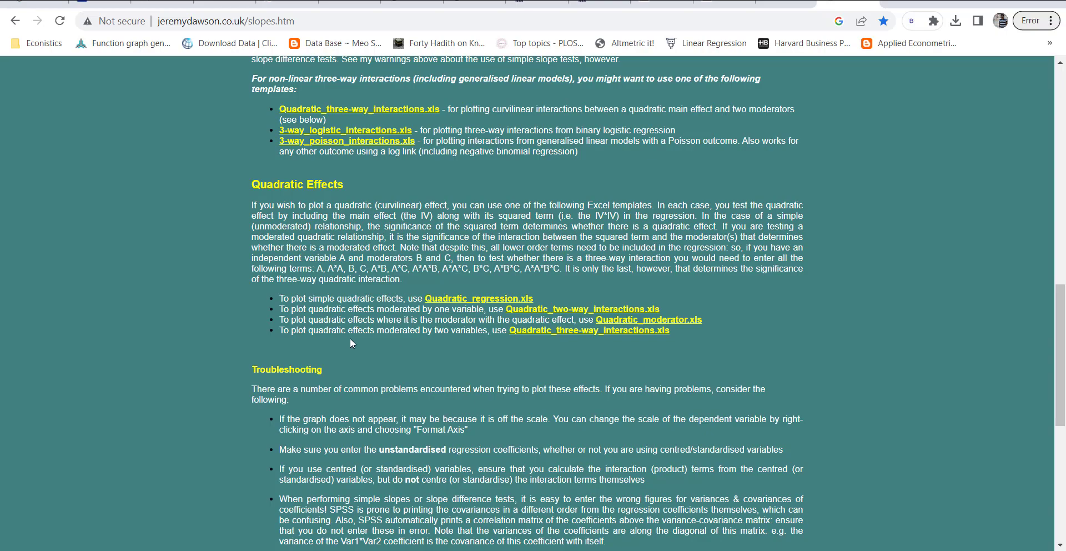
scroll(357, 342, "up", 1)
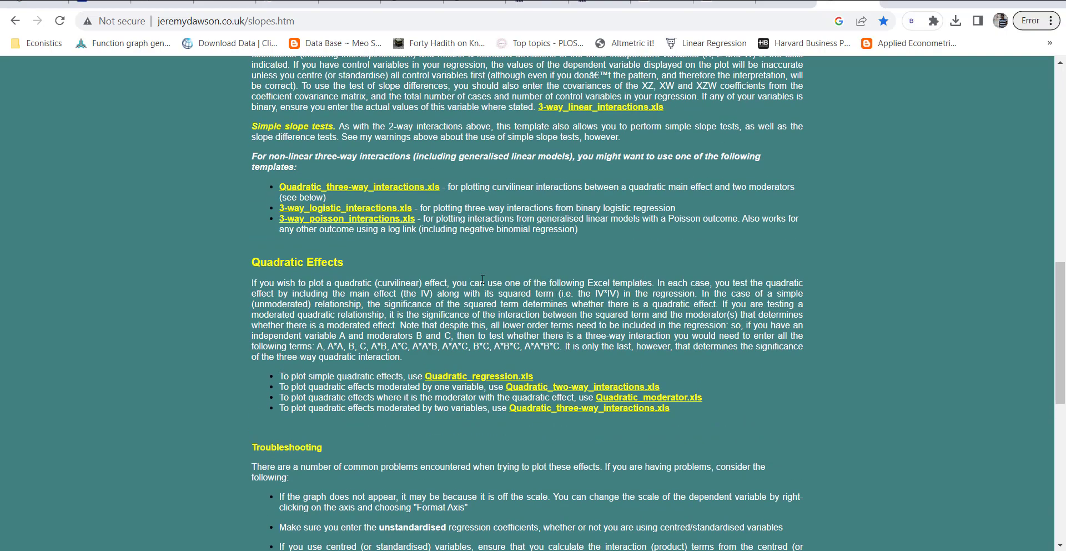
scroll(482, 280, "up", 8)
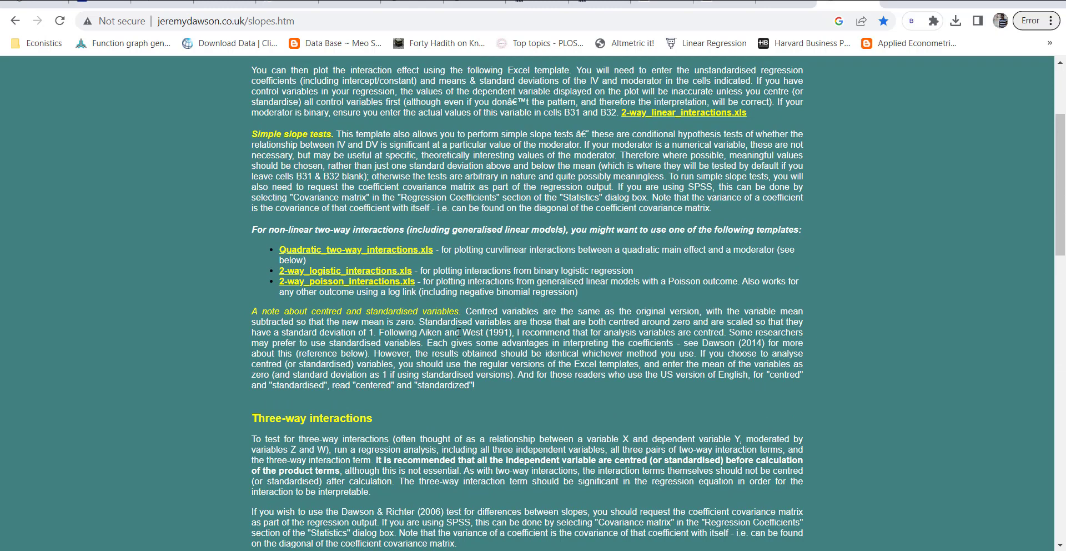
scroll(459, 332, "up", 1)
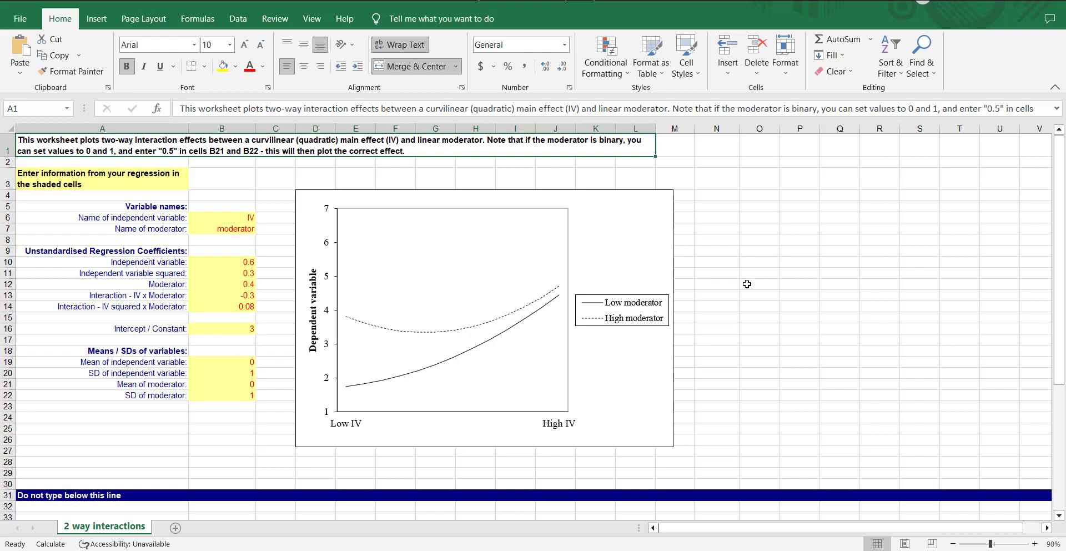
Snap Excel right and Word left, then enter variable names LGNI and CUL in B6:B7.
key("super+Right")
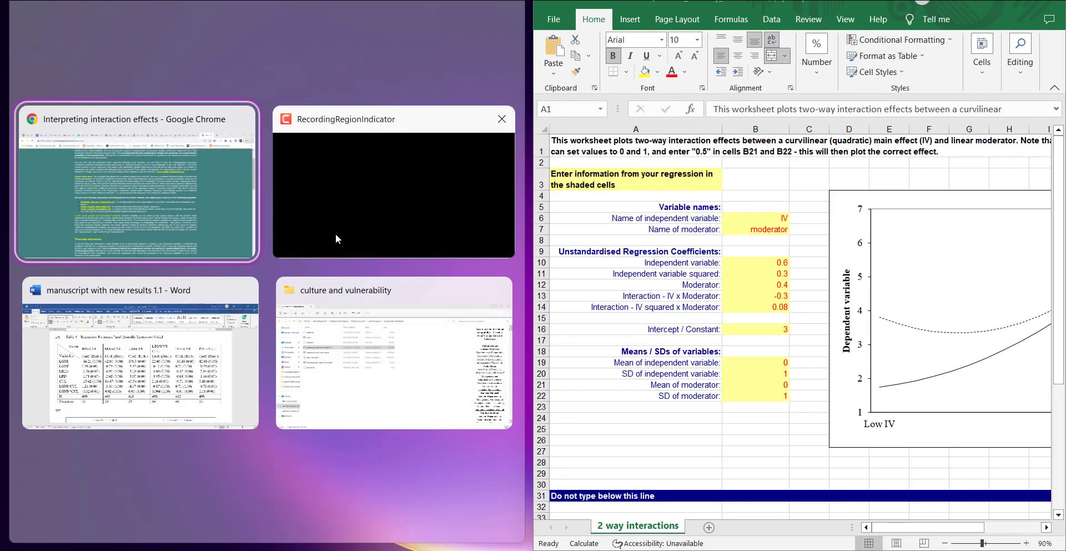
left_click(237, 359)
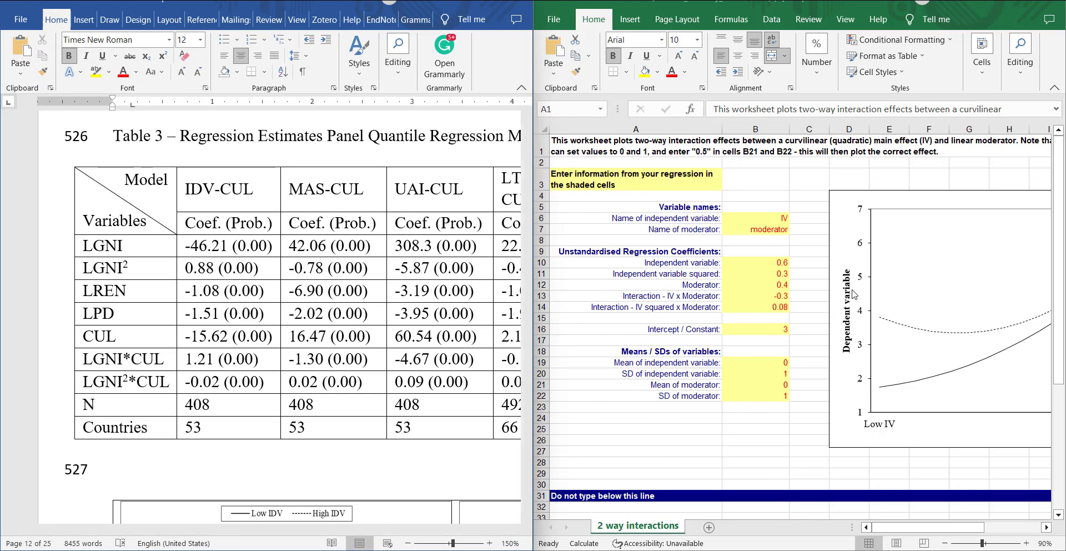
left_click(760, 219)
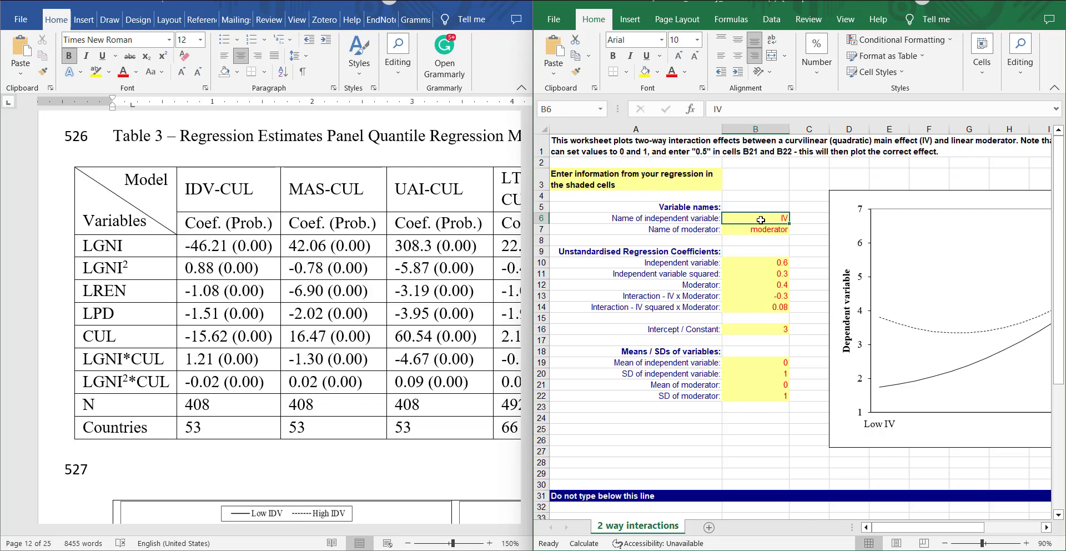
type("LGNI")
key("Return")
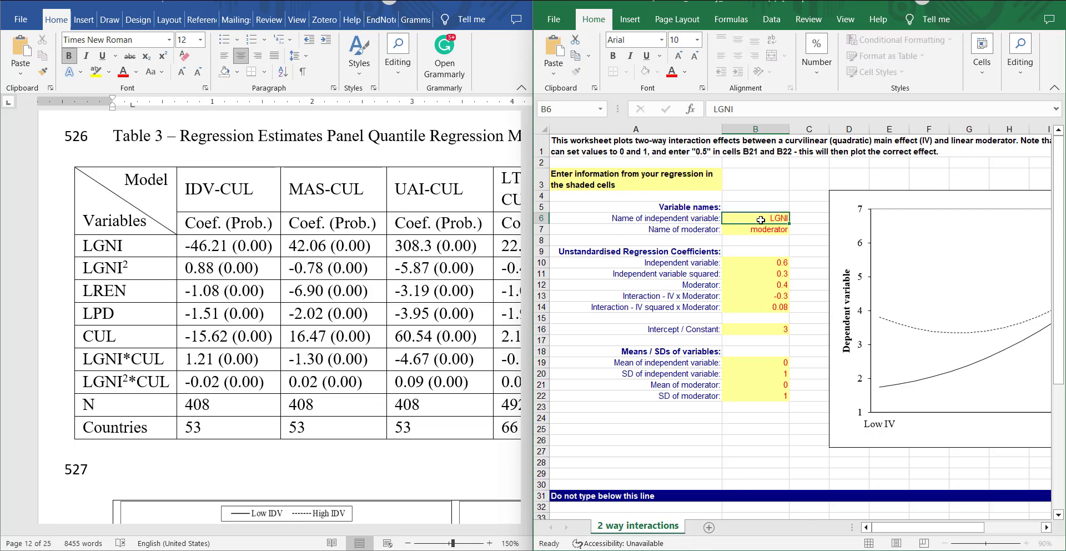
type("V")
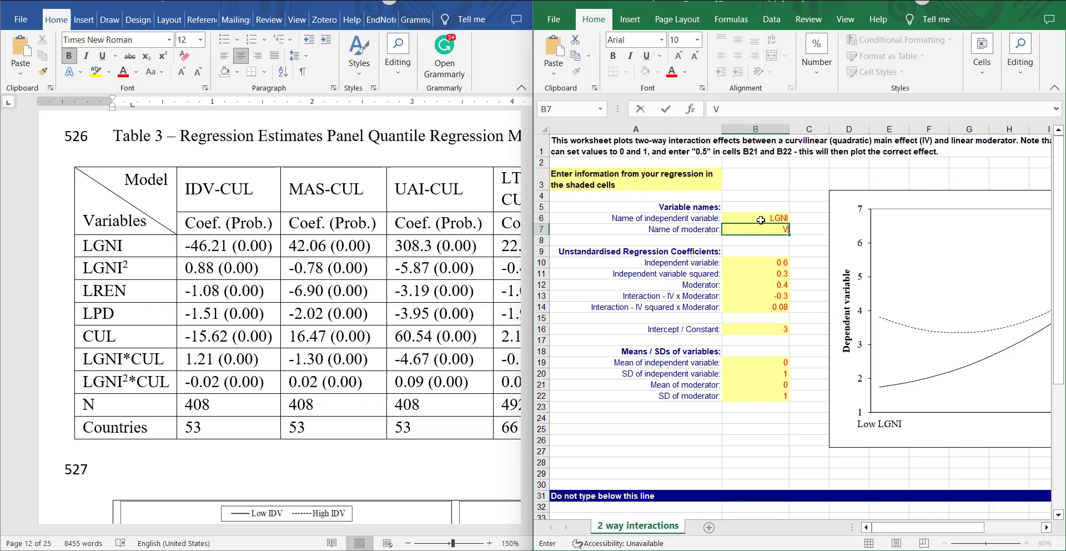
key("BackSpace")
type("CUL")
key("Return")
Enter coefficients -46.21, 0.88 and -15.62 for LGNI, LGNI² and CUL.
type("-46.21")
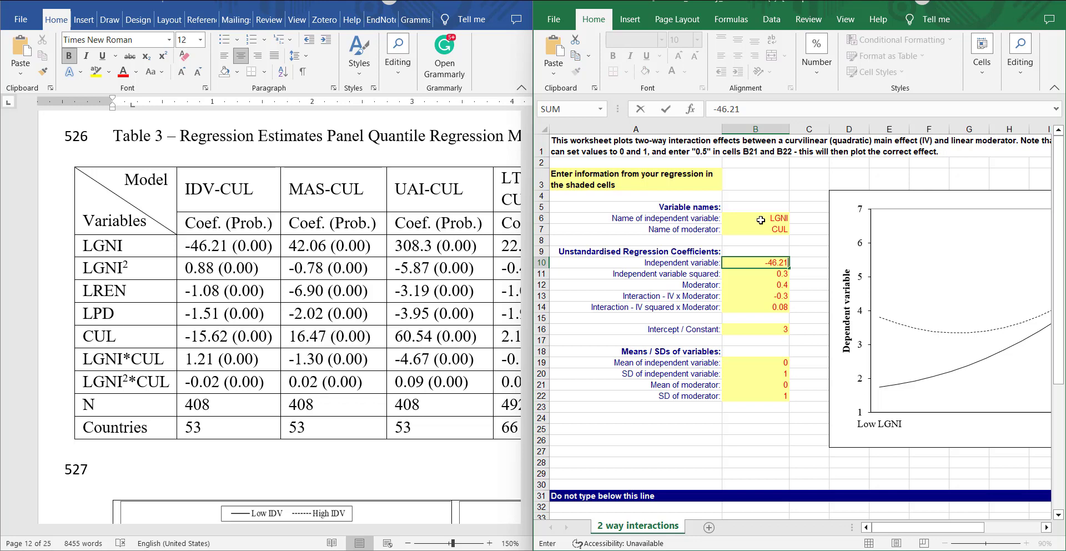
key("Return")
type("0.88")
key("Return")
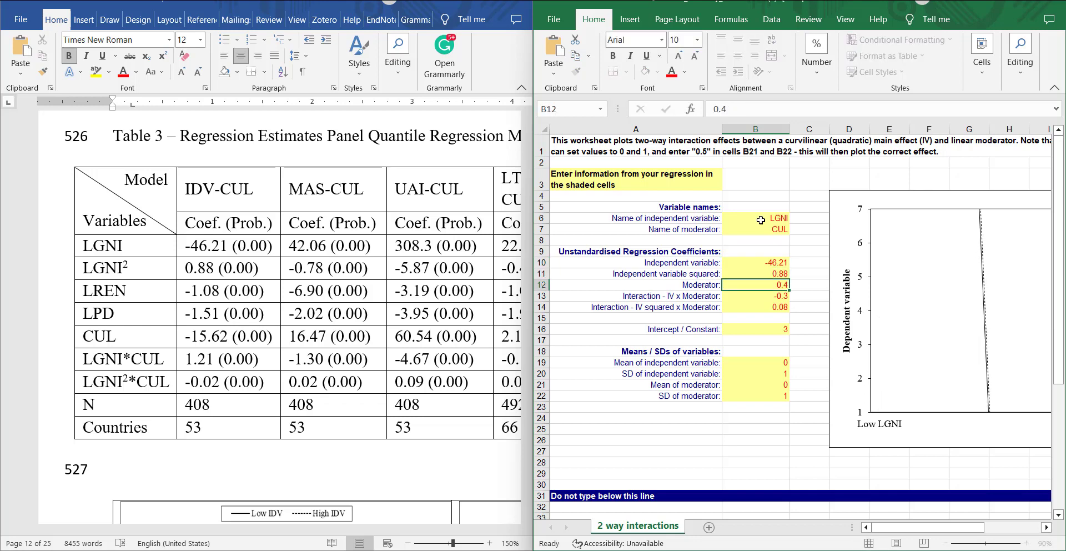
type("-15.62")
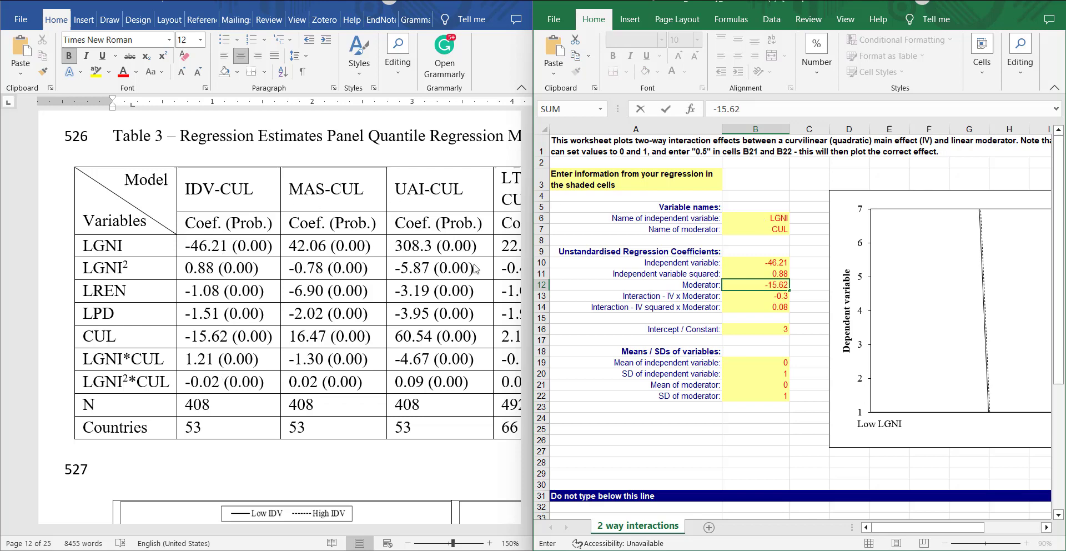
left_click(771, 305)
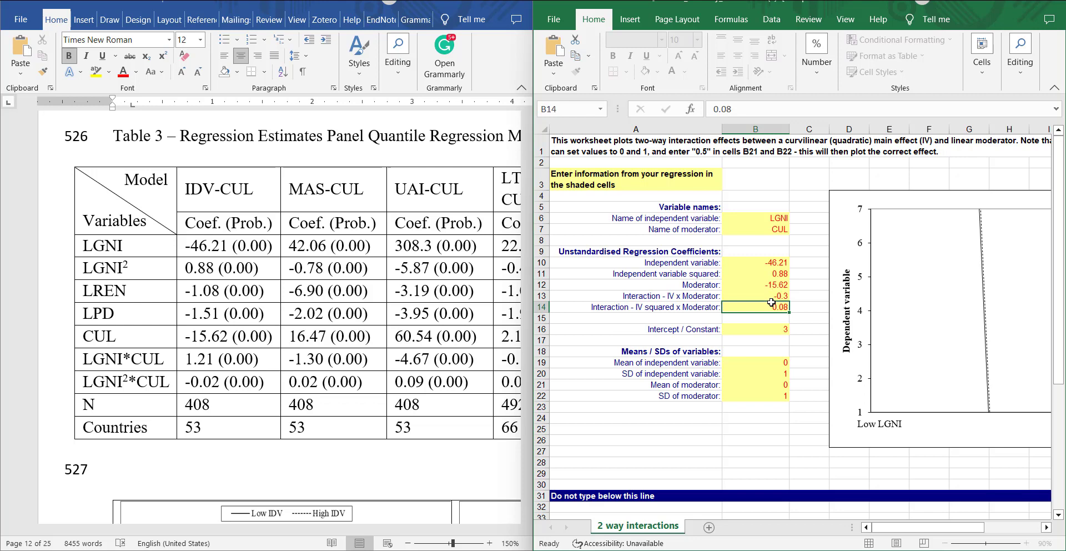
Enter interaction coefficients 1.21 in B13 and -0.02 in B14, then recheck them.
left_click(759, 292)
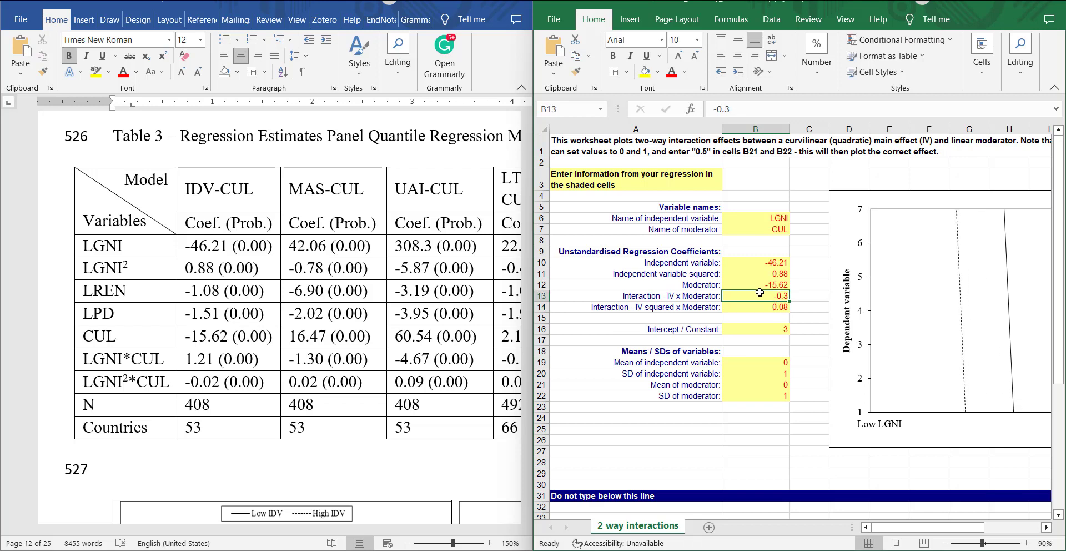
type("1.21")
key("Return")
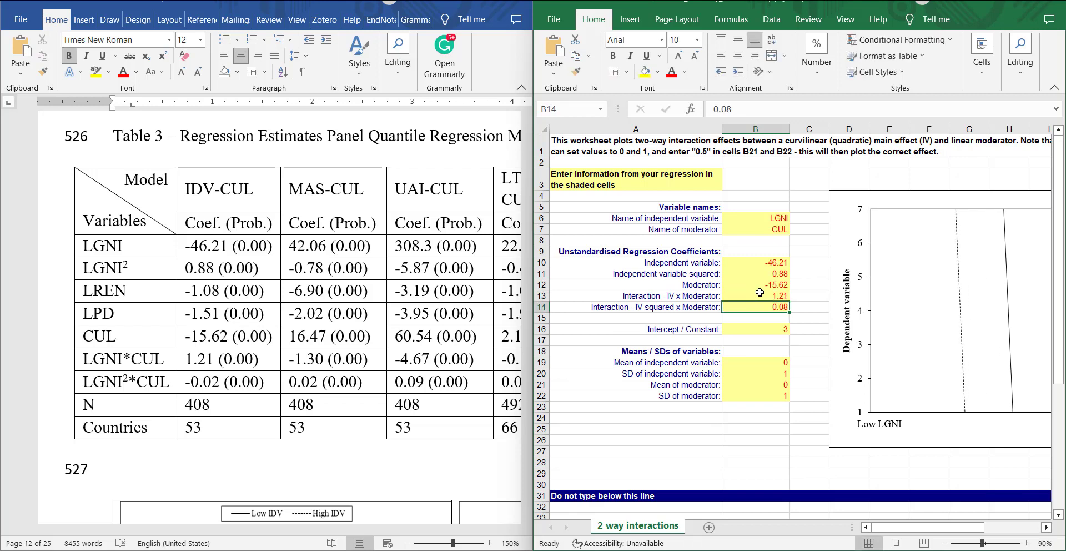
key("F2")
key("BackSpace")
key("BackSpace")
key("BackSpace")
key("BackSpace")
type("-0.02")
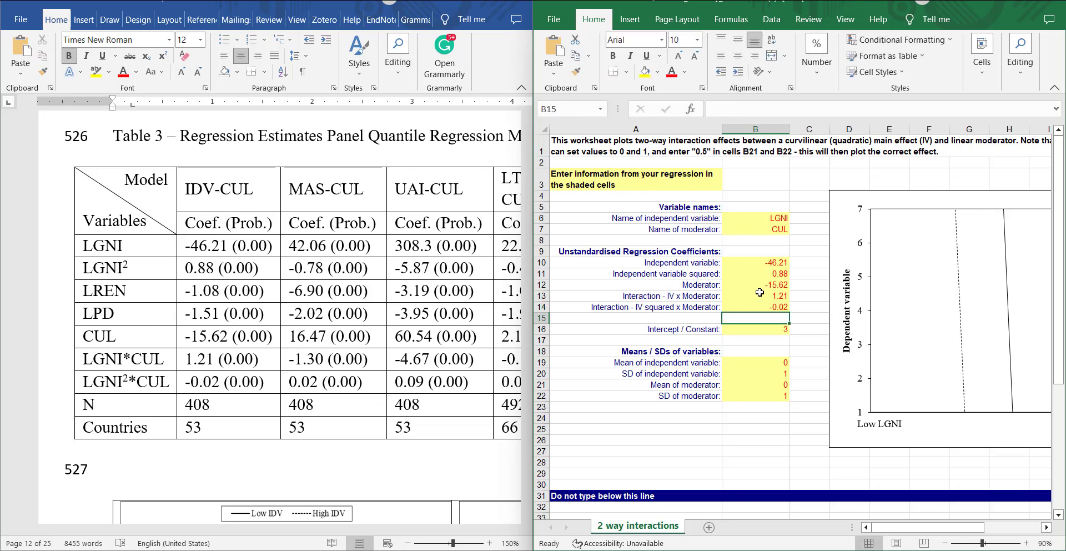
left_click(760, 292)
key("Up")
key("Up")
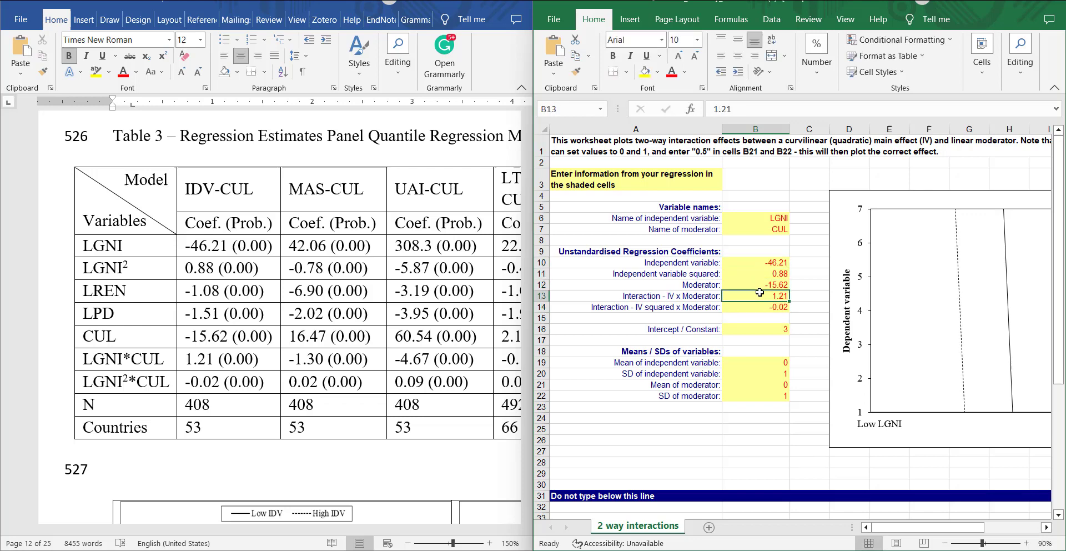
key("Down")
key("Down")
key("Down")
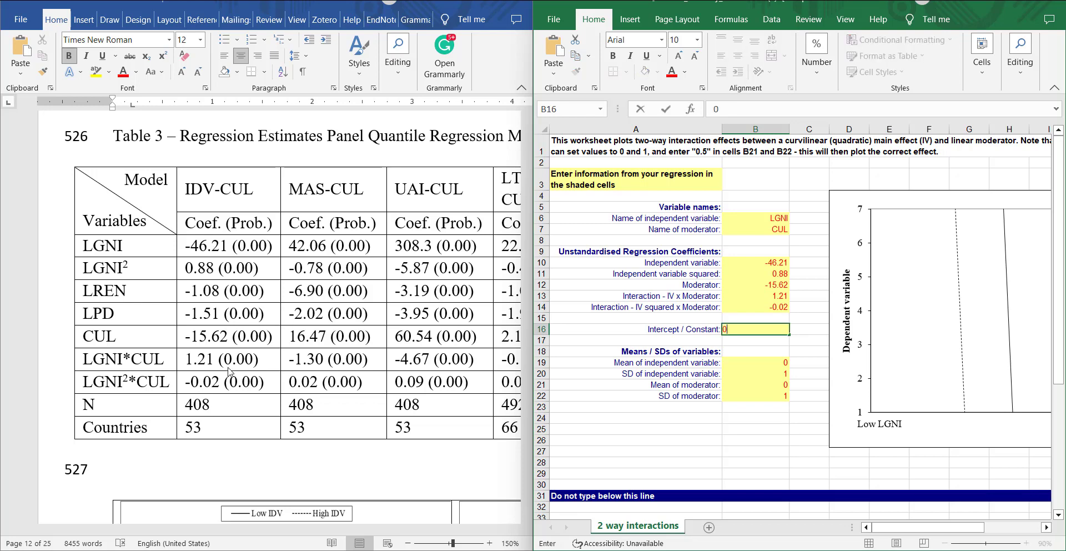
Enter 0 as the intercept and check the LGNI rows in Word's regression table.
type("0")
key("Up")
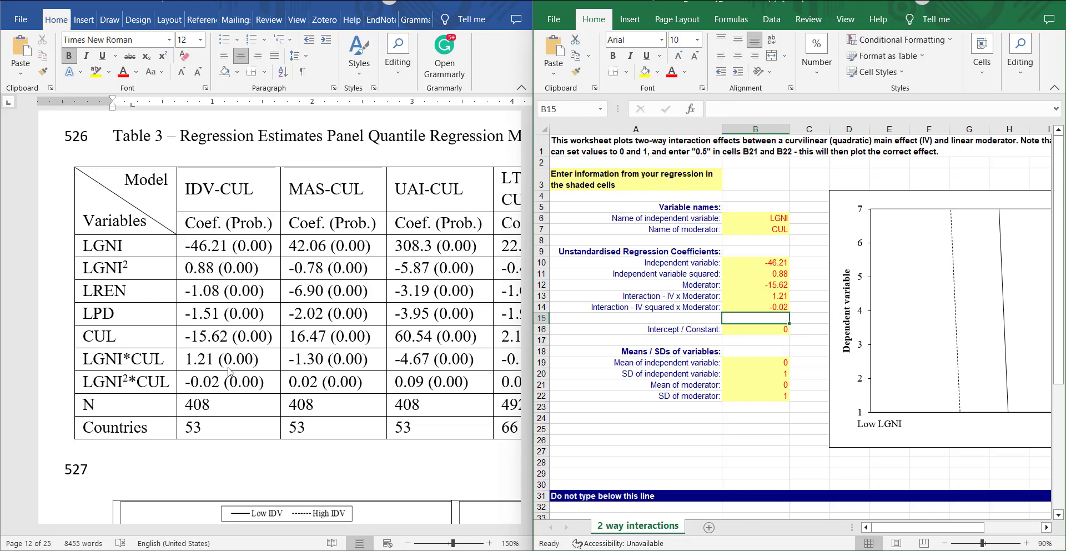
left_click(98, 384)
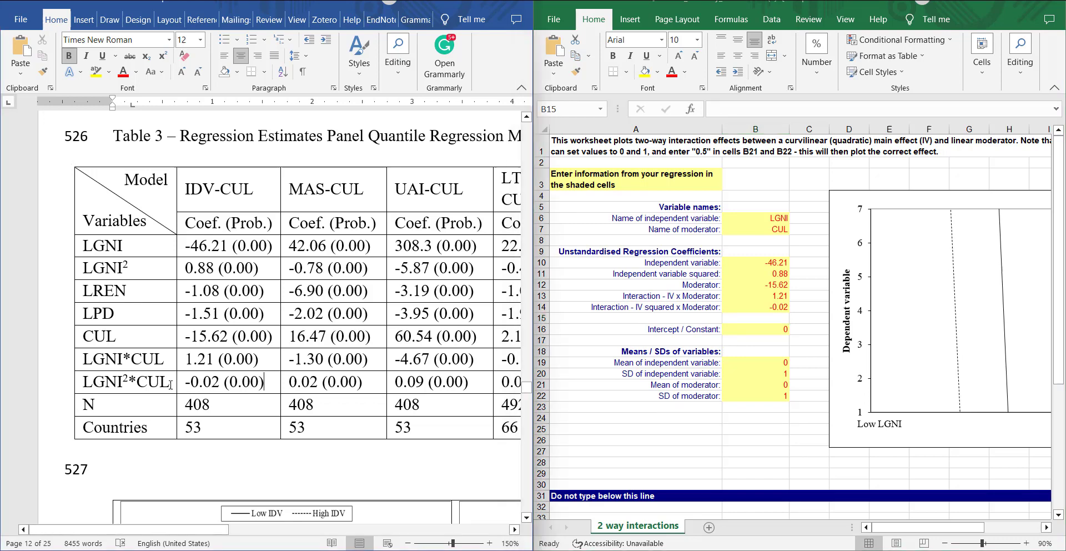
left_click_drag(264, 382, 106, 385)
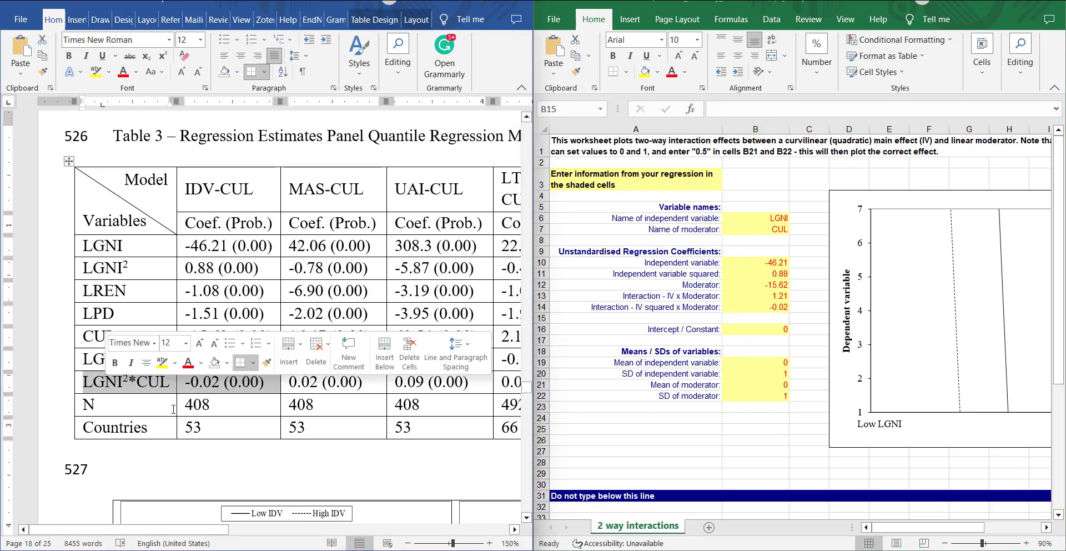
left_click(237, 414)
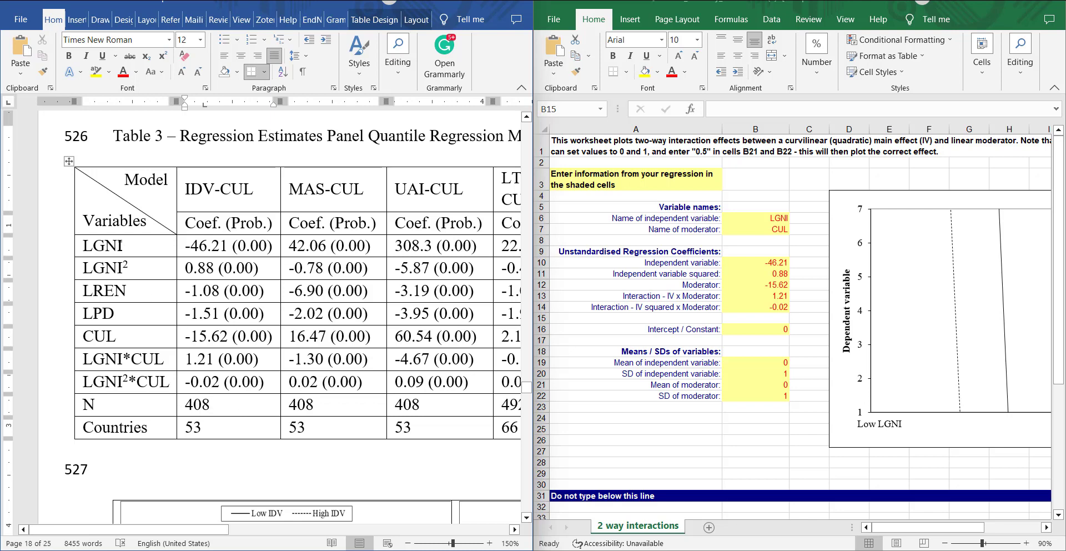
left_click_drag(98, 241, 192, 246)
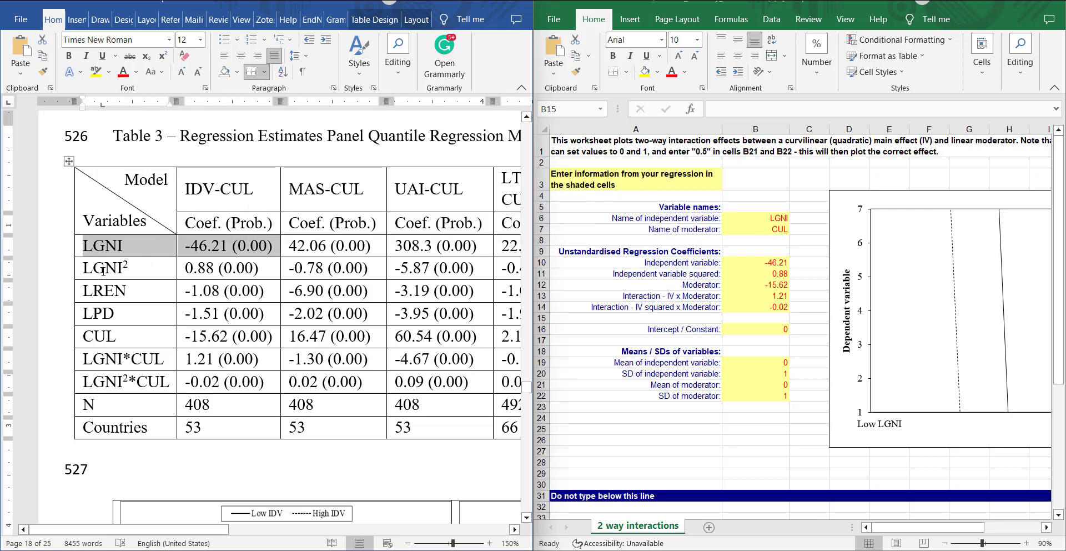
left_click(169, 390)
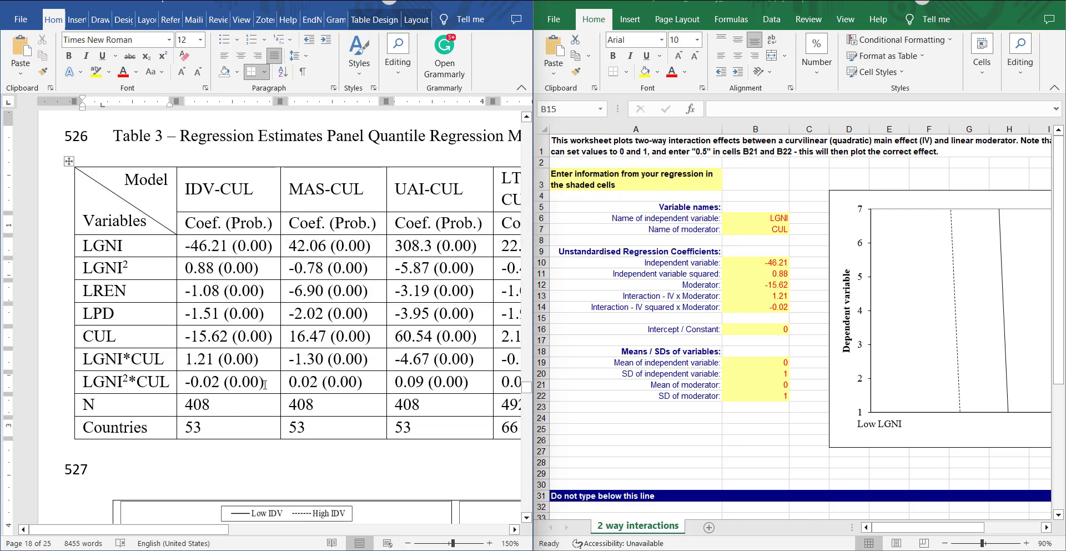
Cross-check cells B14, B13 and B12 against Table 3's CUL values, then scroll to the means inputs.
left_click(787, 316)
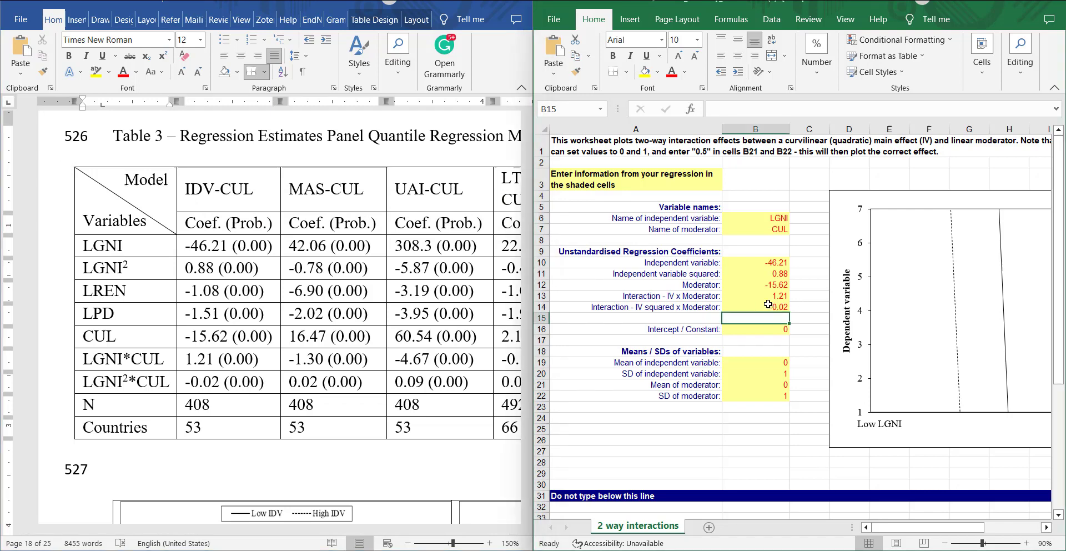
left_click(768, 304)
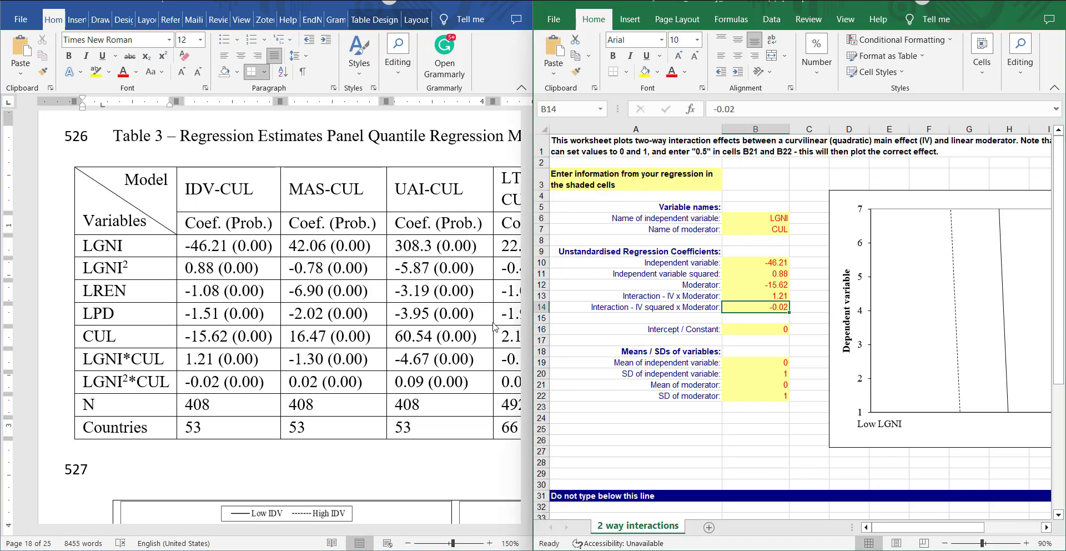
left_click(760, 295)
key("alt+Tab")
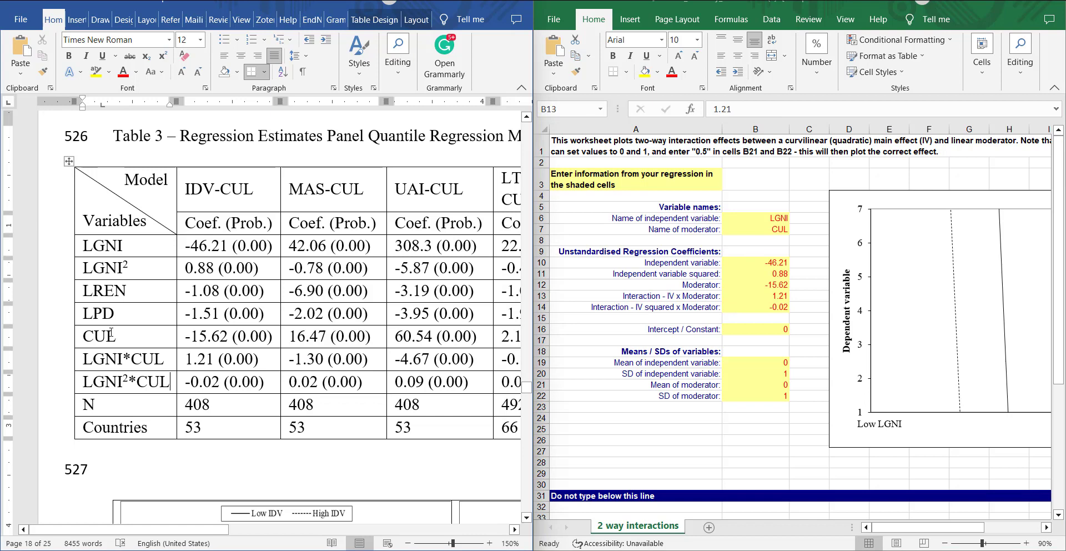
left_click_drag(83, 335, 254, 336)
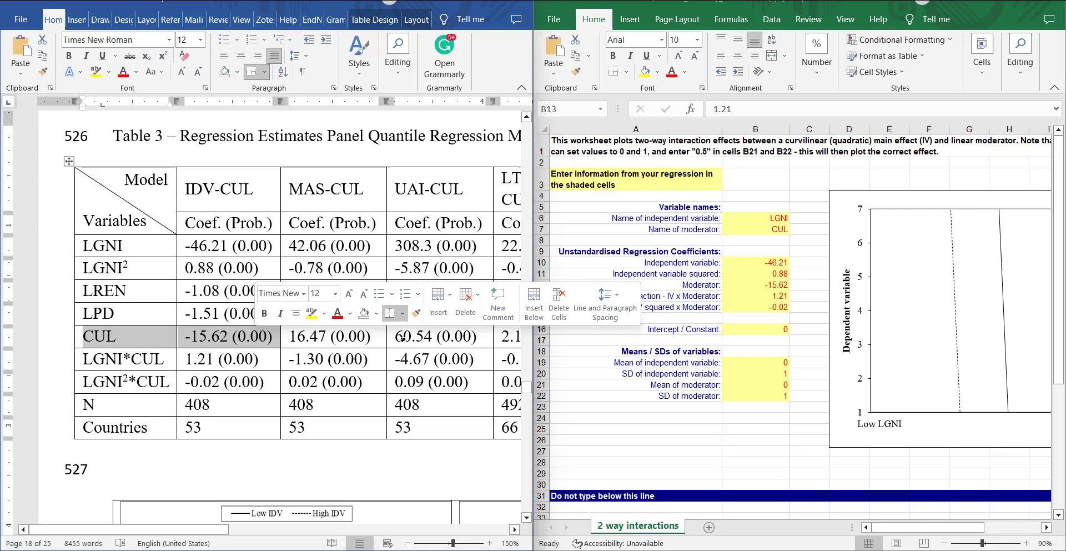
key("alt+Tab")
left_click(767, 285)
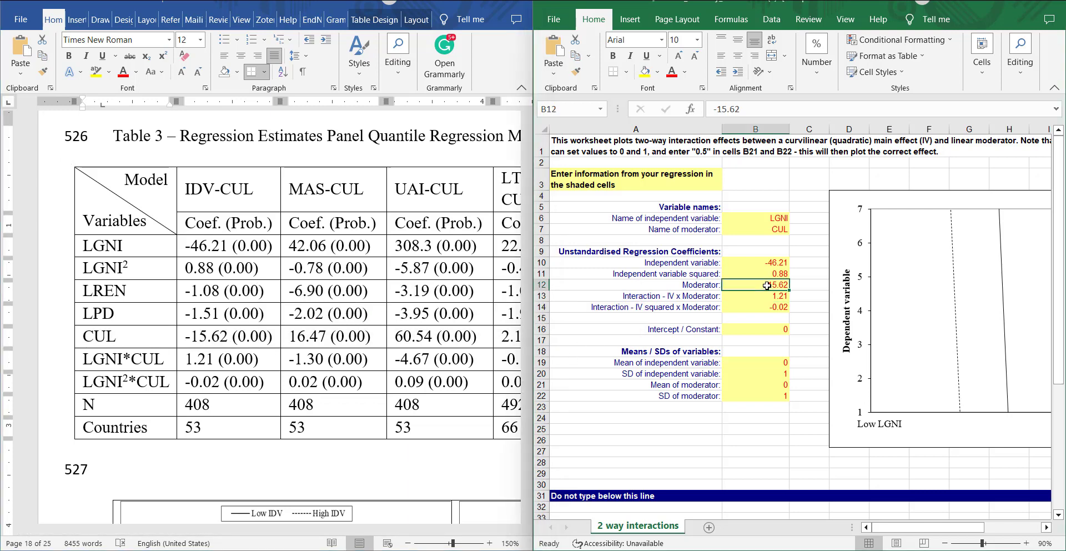
left_click(738, 360)
scroll(738, 361, "down", 2)
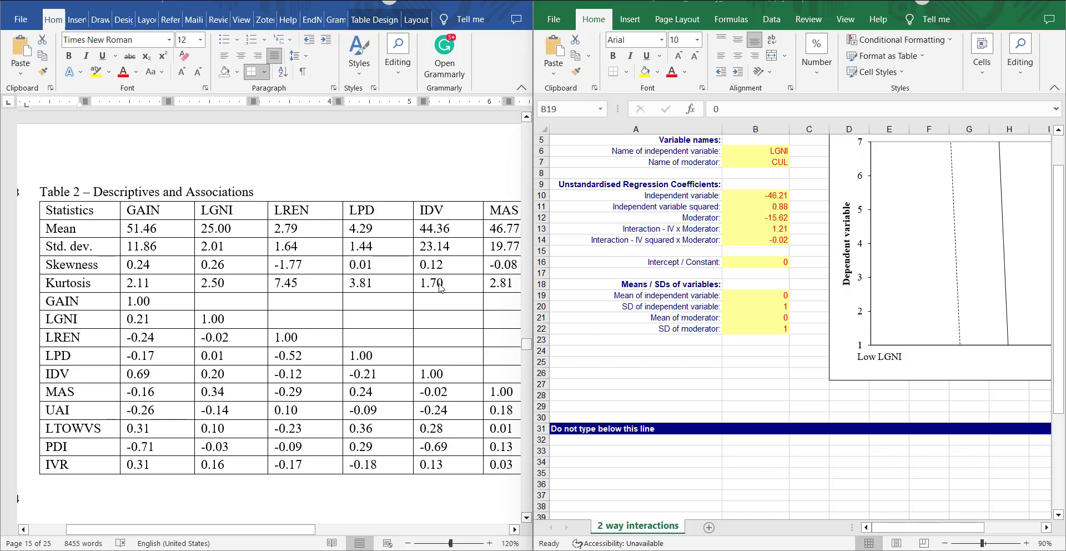
Enter LGNI's mean 25.00 and SD 2.01 in B19:B20.
left_click(686, 297)
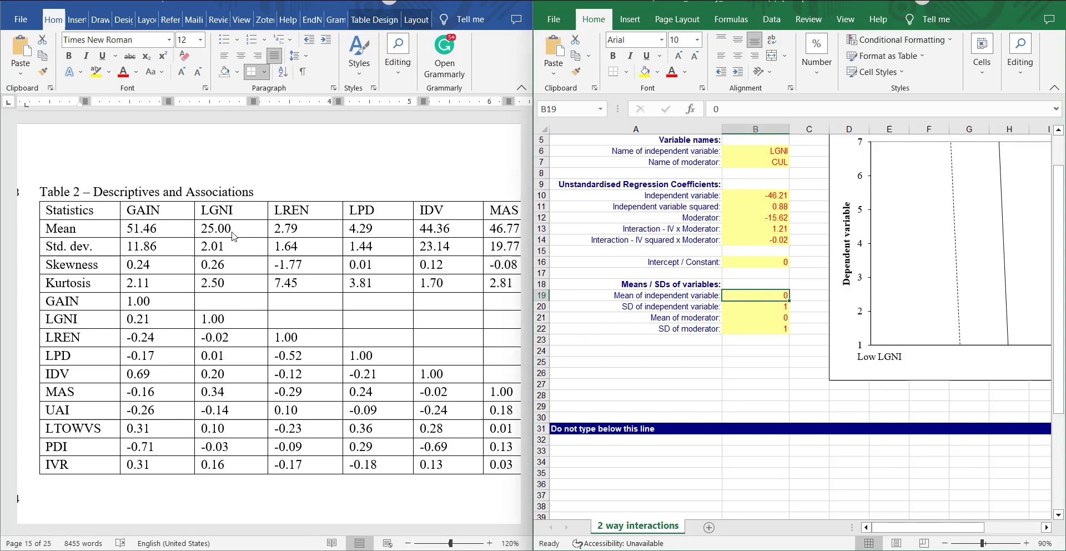
type("25.00")
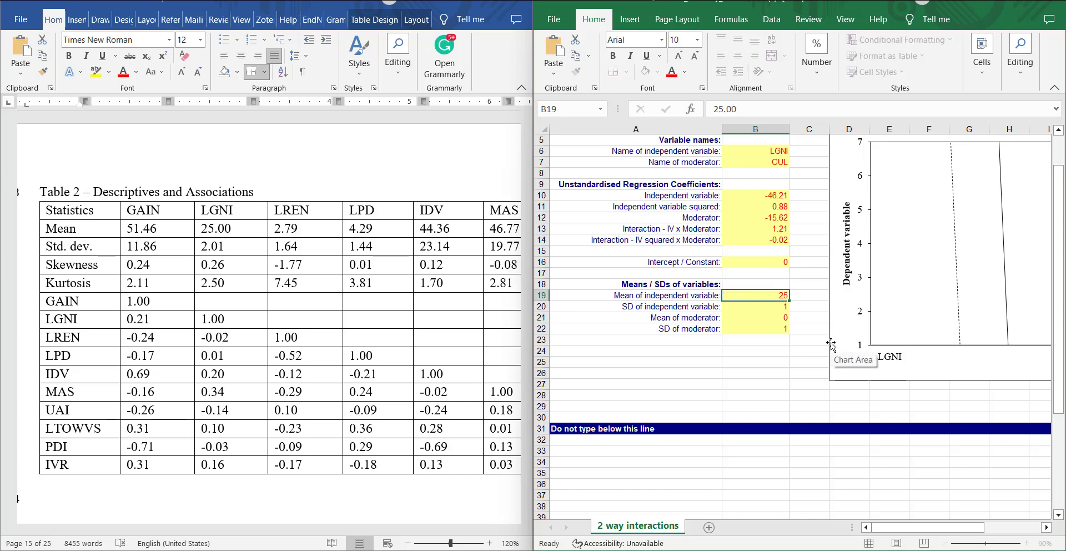
key("Return")
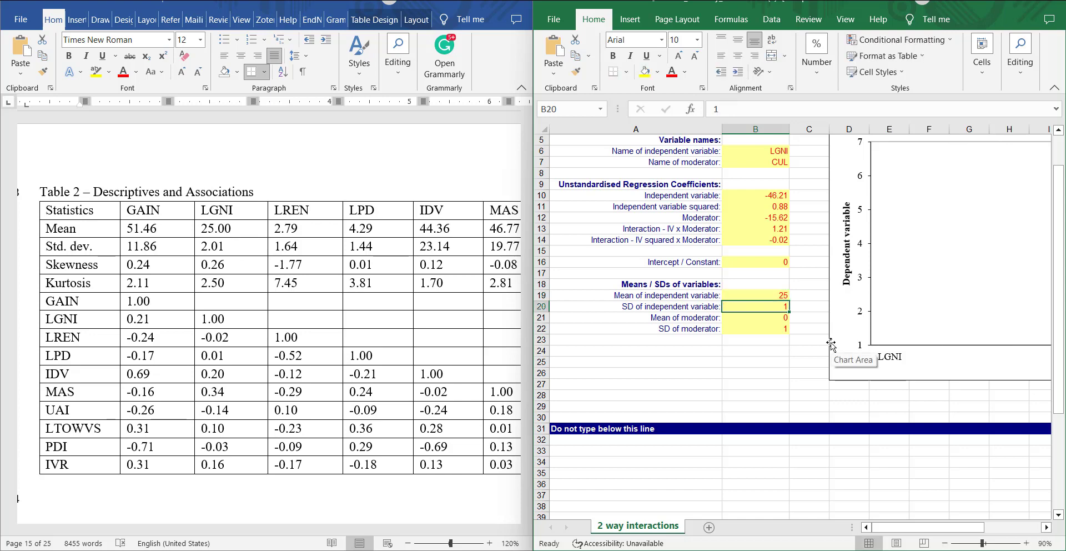
type("2.01")
key("Return")
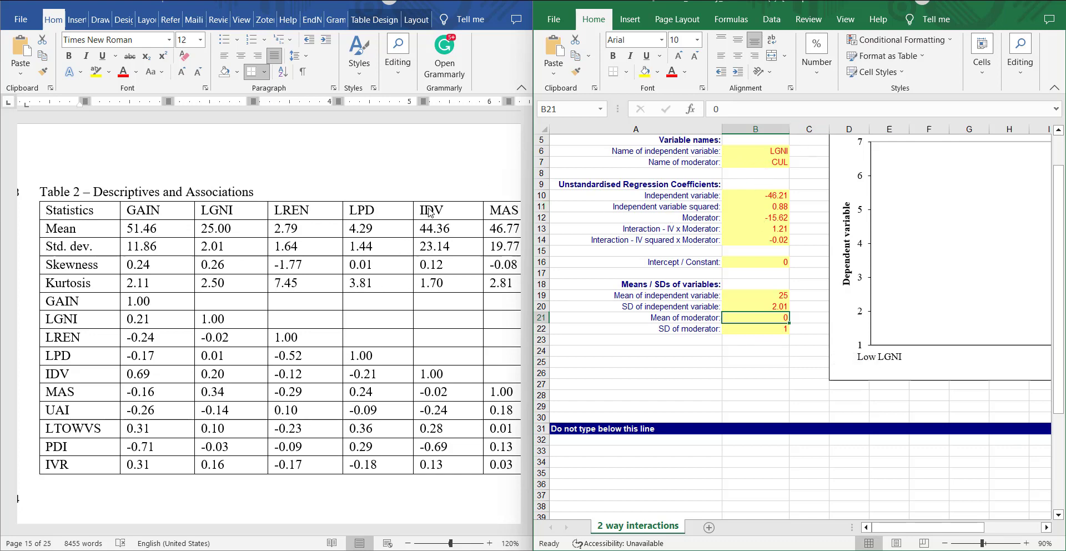
Enter CUL's mean 44.36 and SD 23.14 in B21:B22, then maximize Excel.
left_click(778, 333)
left_click(761, 316)
type("44.36")
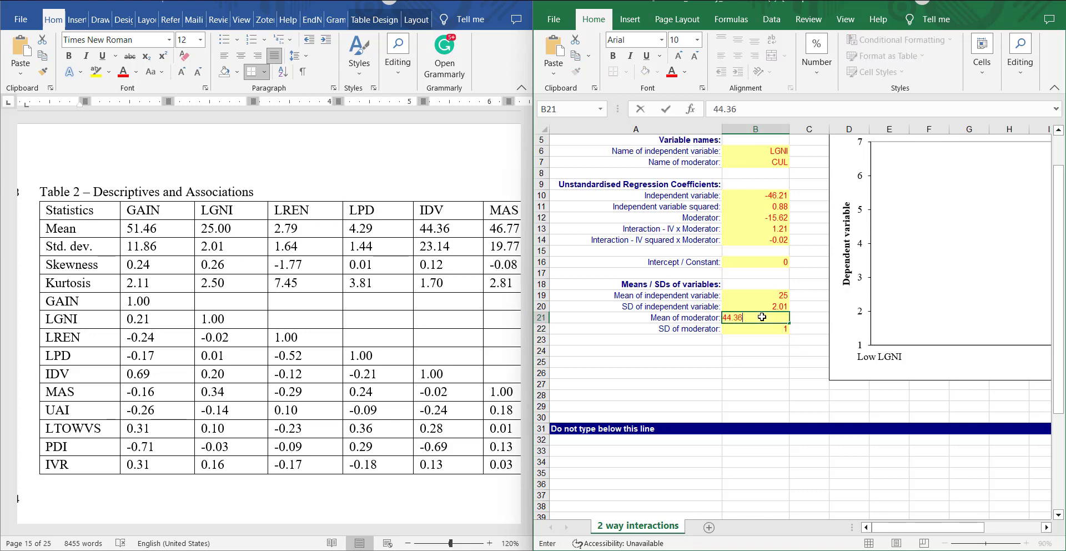
key("Return")
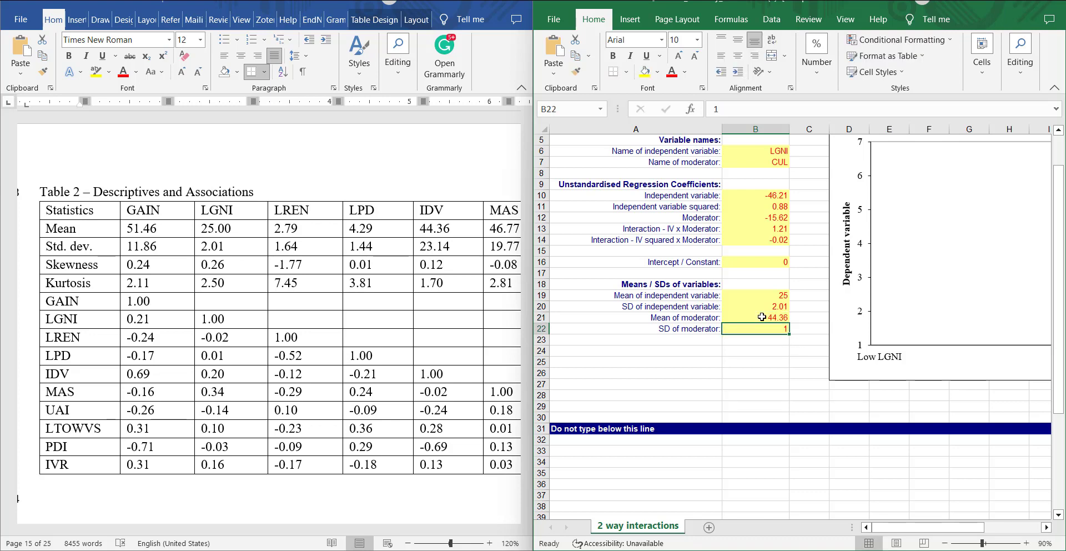
type("23.14")
key("Return")
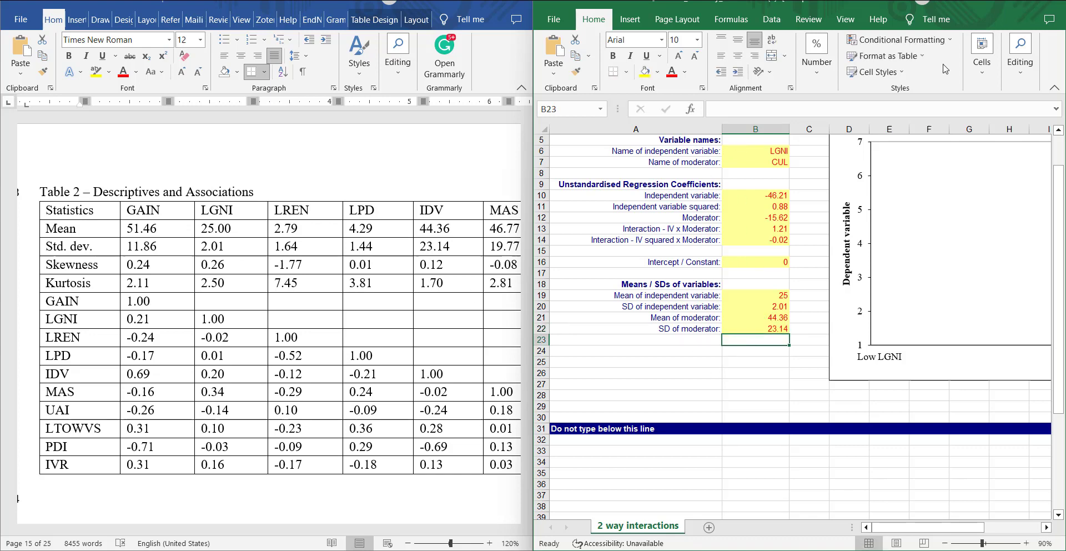
left_click(1019, 3)
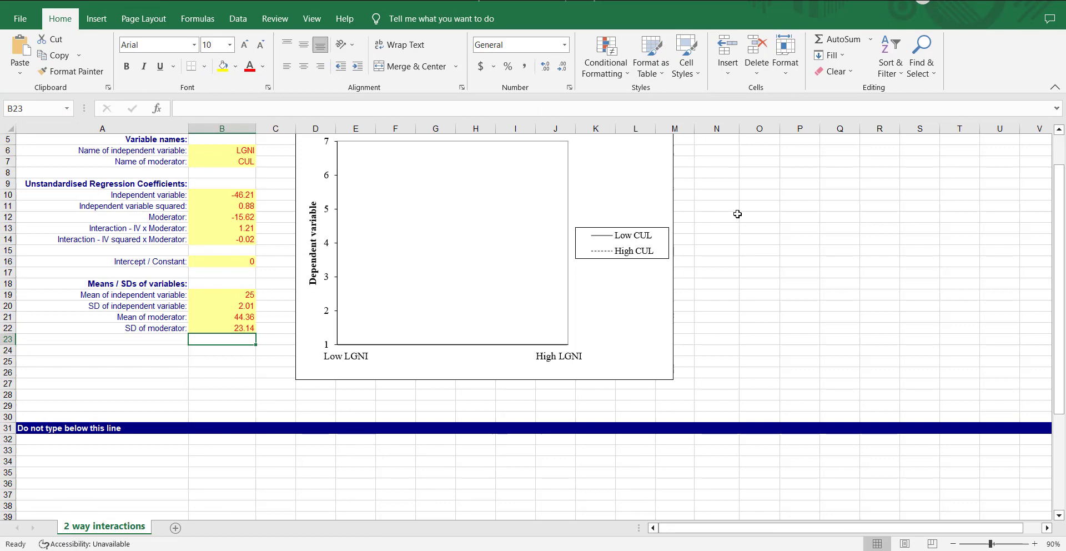
scroll(300, 360, "up", 2)
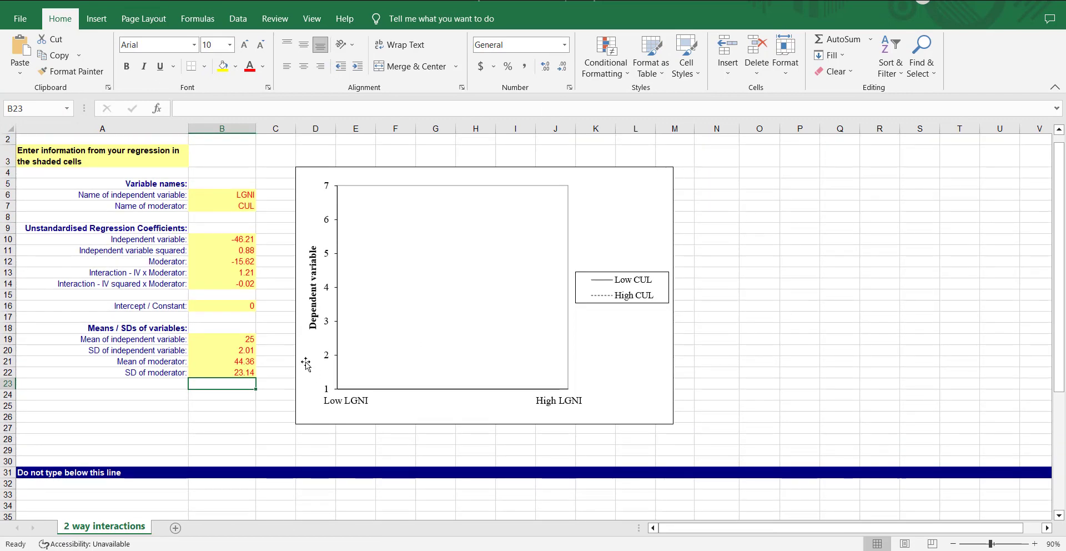
Colour rows A32:O37 red to reveal the hidden Low CUL and High CUL plot data.
scroll(403, 397, "down", 2)
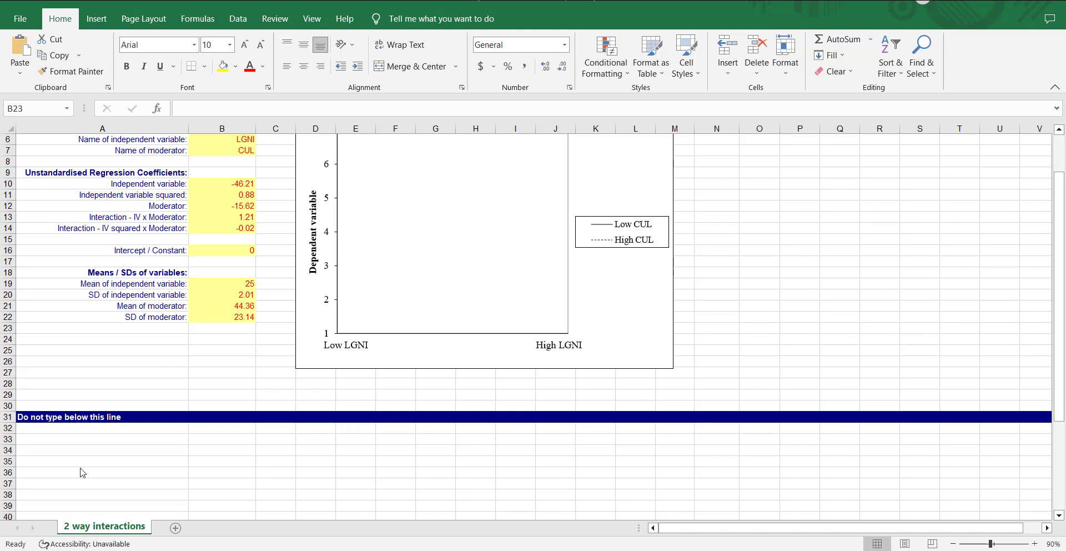
left_click_drag(86, 426, 755, 488)
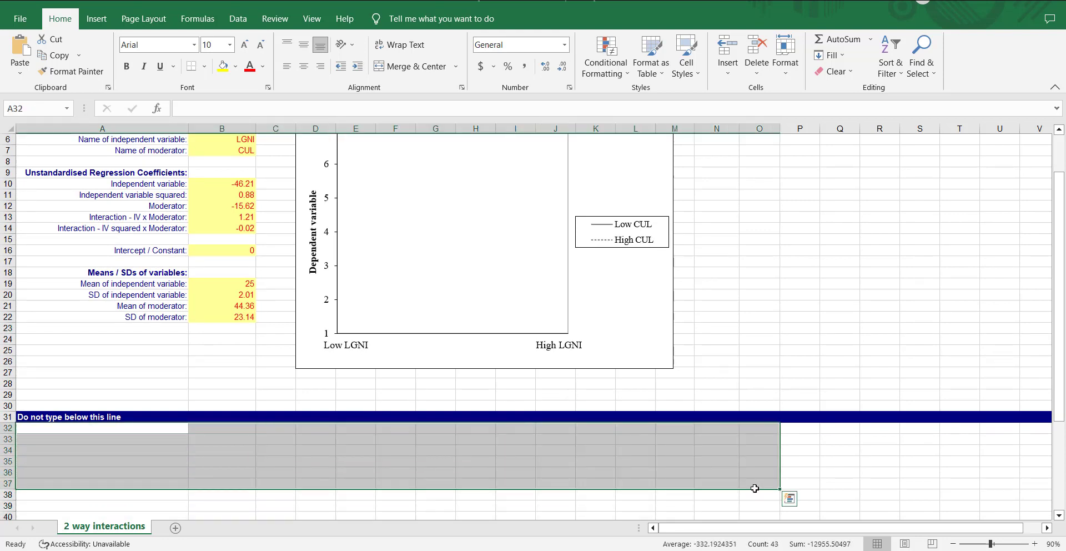
left_click(249, 67)
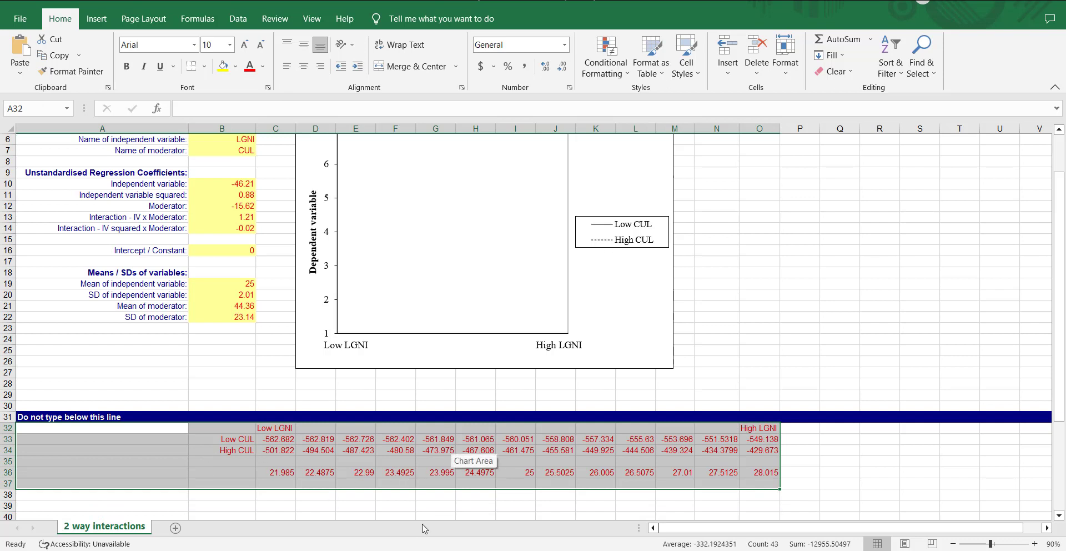
left_click(512, 396)
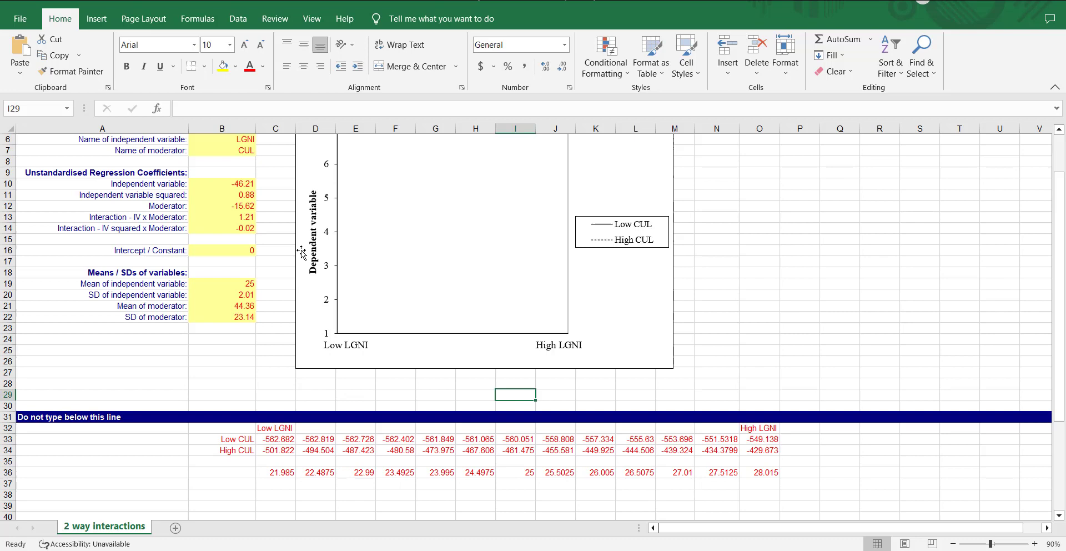
scroll(328, 253, "up", 2)
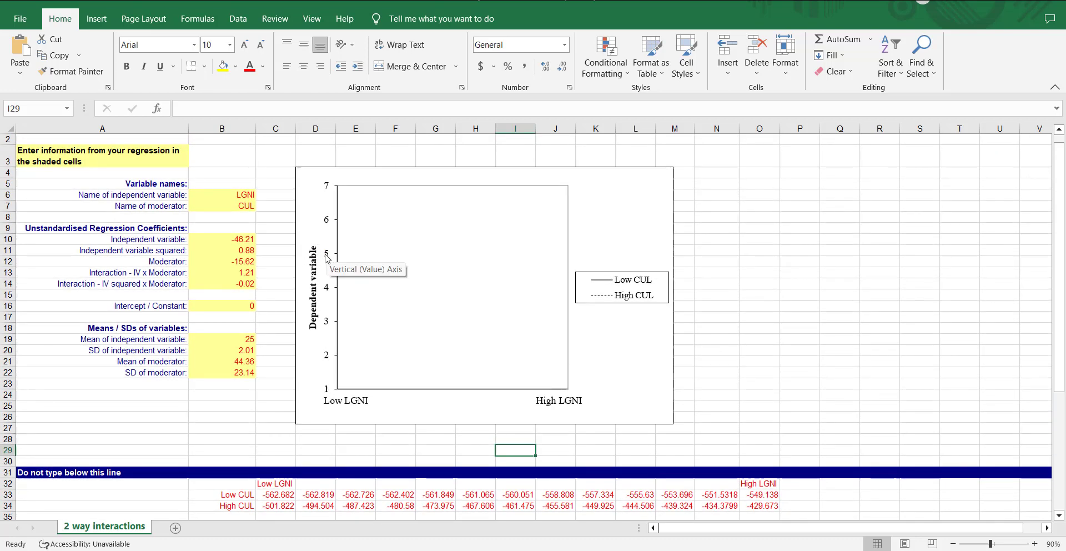
Set the chart's vertical axis bounds to -580 minimum and -400 maximum.
left_click(325, 265)
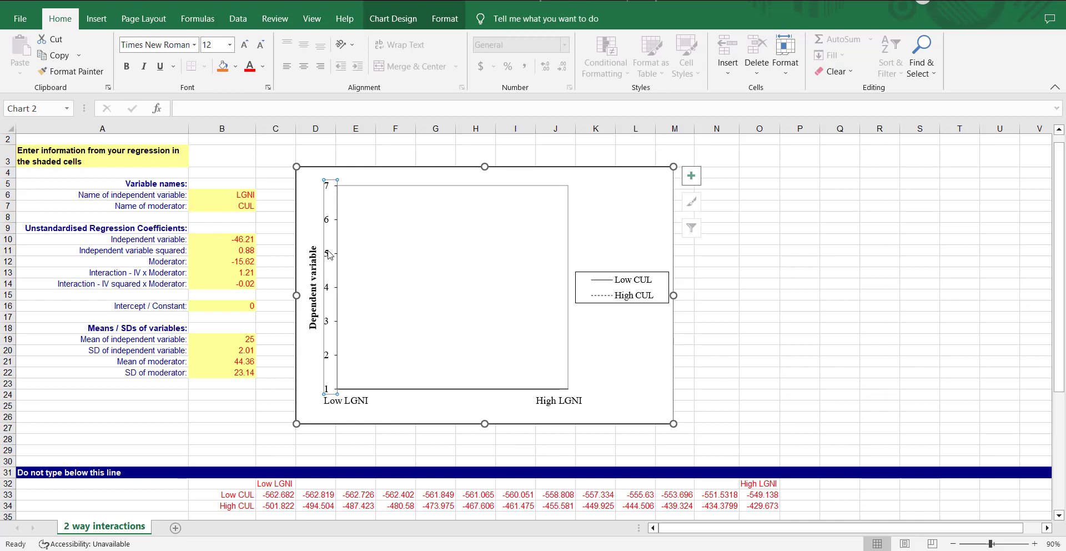
double_click(329, 255)
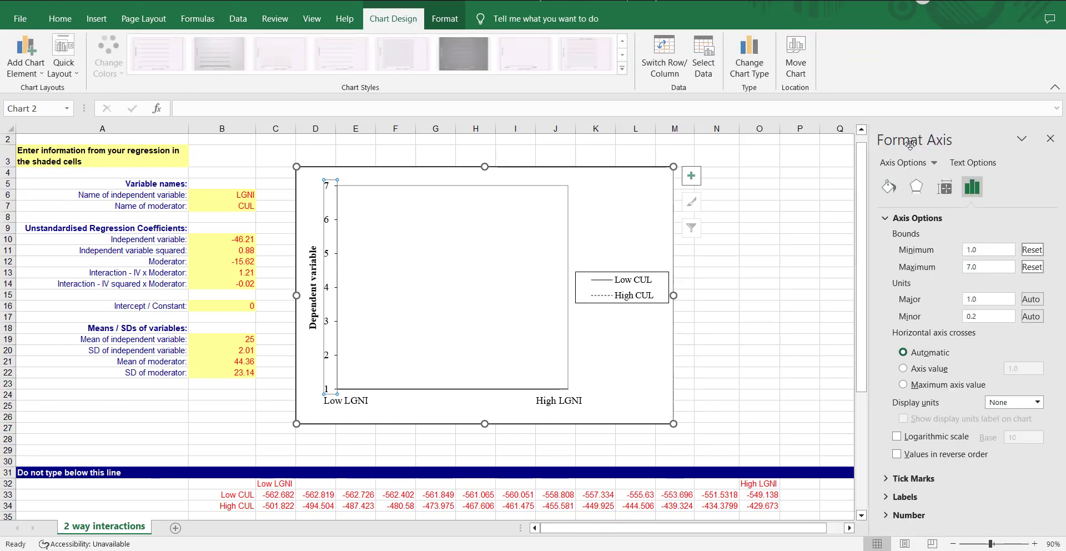
left_click(1032, 249)
left_click(1031, 266)
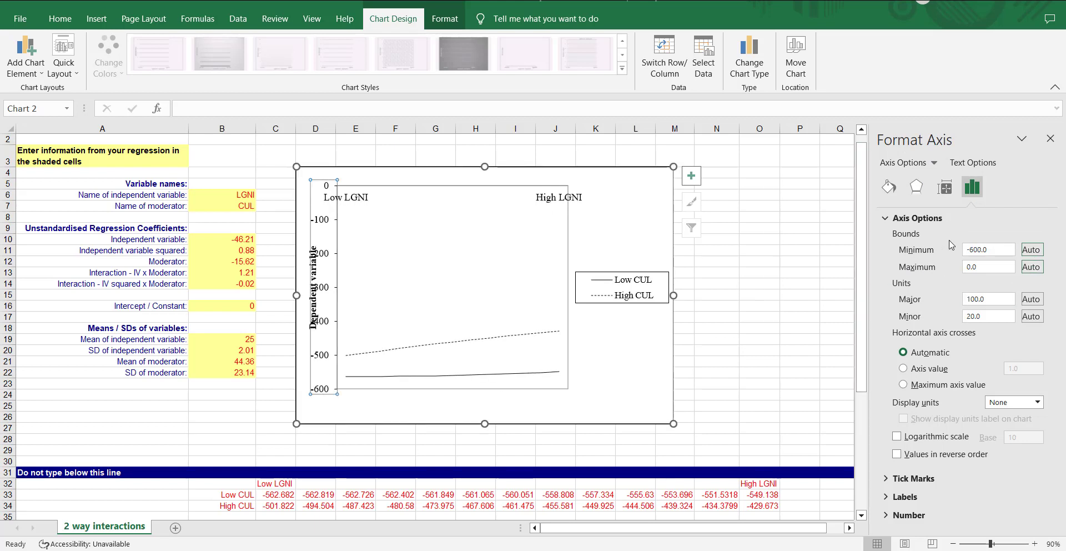
left_click(986, 269)
type("-580.0")
key("Return")
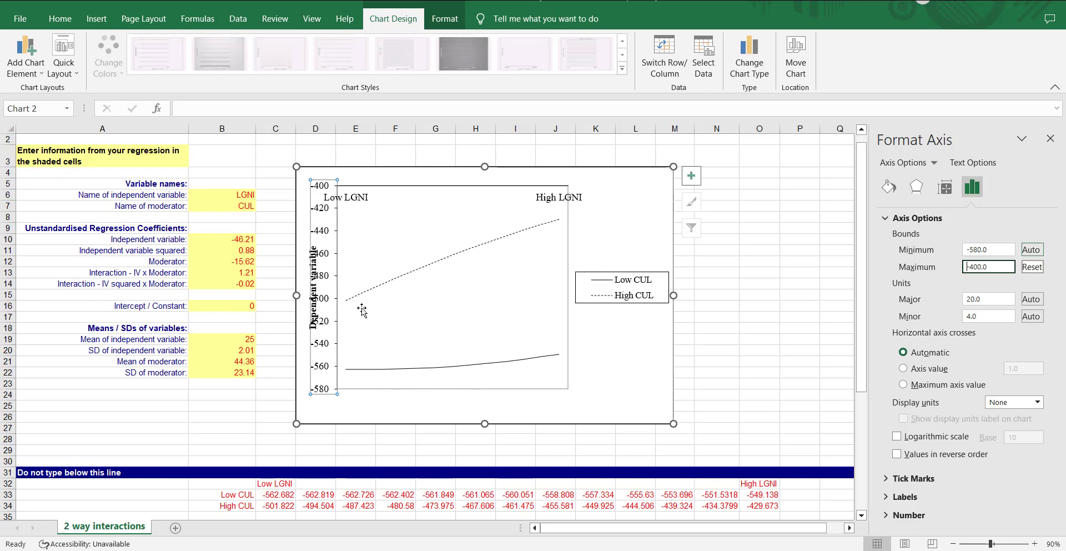
Change the 'Dependent variable' axis title to GAIN and drag it up beside the axis.
left_click(317, 296)
left_click_drag(314, 329, 313, 244)
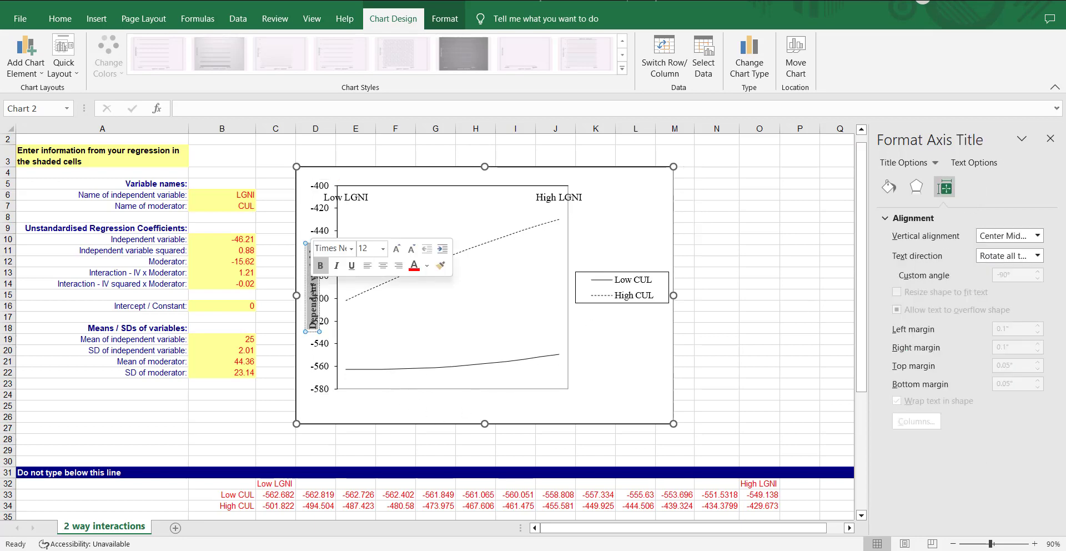
type("GAIn")
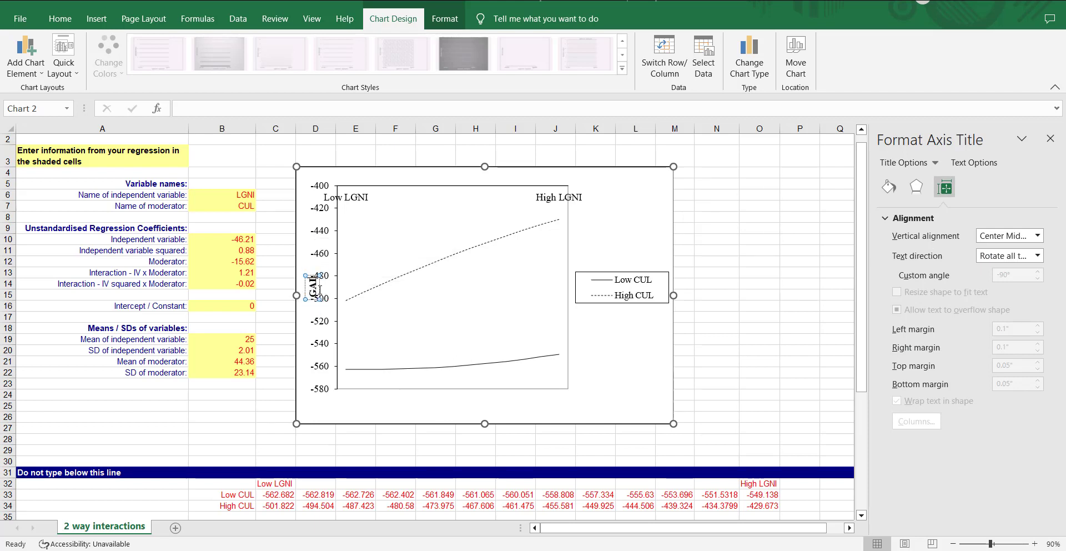
key("BackSpace")
type("N")
left_click(320, 308)
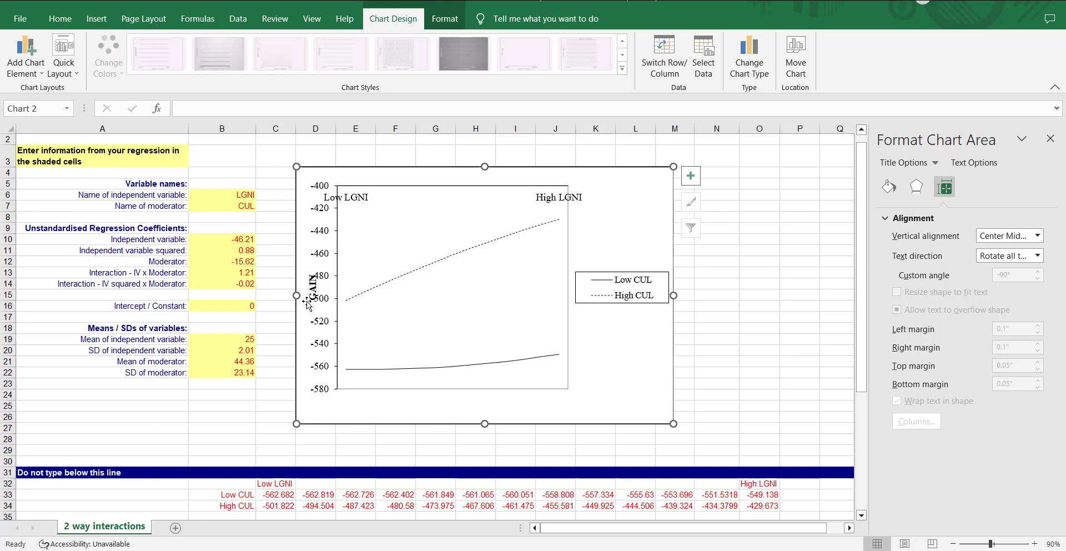
mouse_move(306, 299)
left_mouse_down()
mouse_move(306, 270)
mouse_move(299, 288)
left_mouse_up()
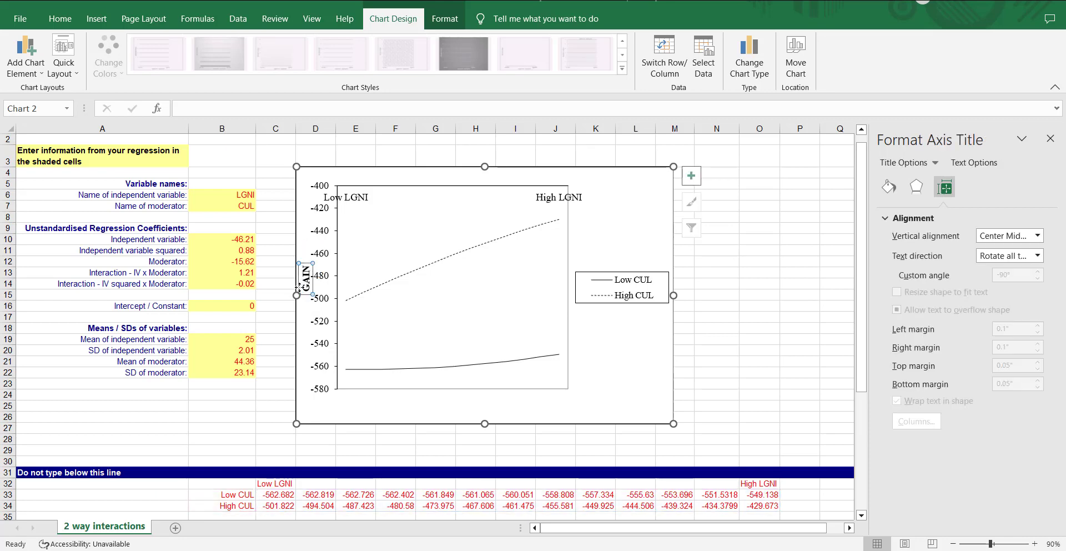
left_click(485, 401)
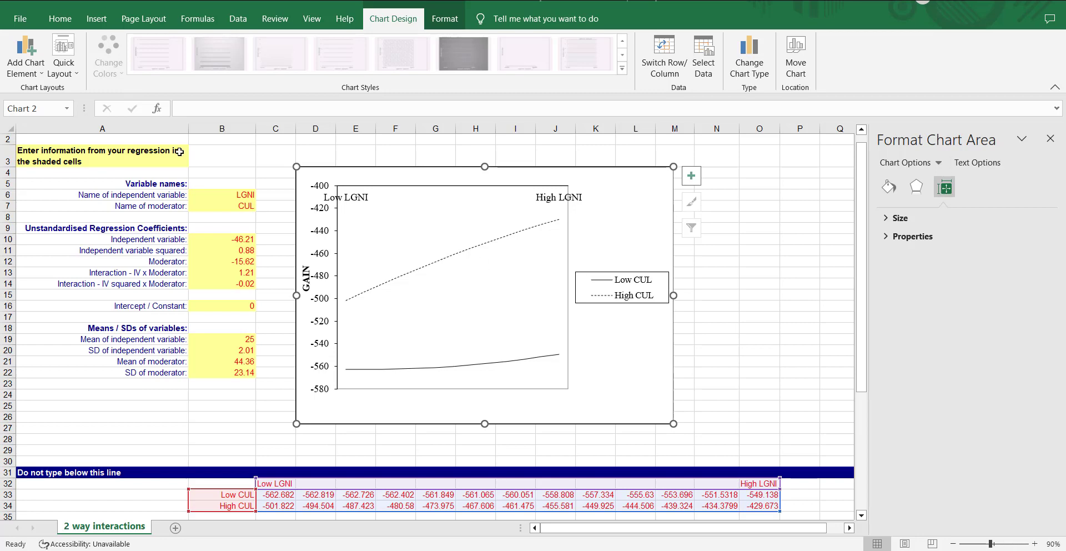
Add a chart title above the chart and move the legend to the bottom.
left_click(26, 64)
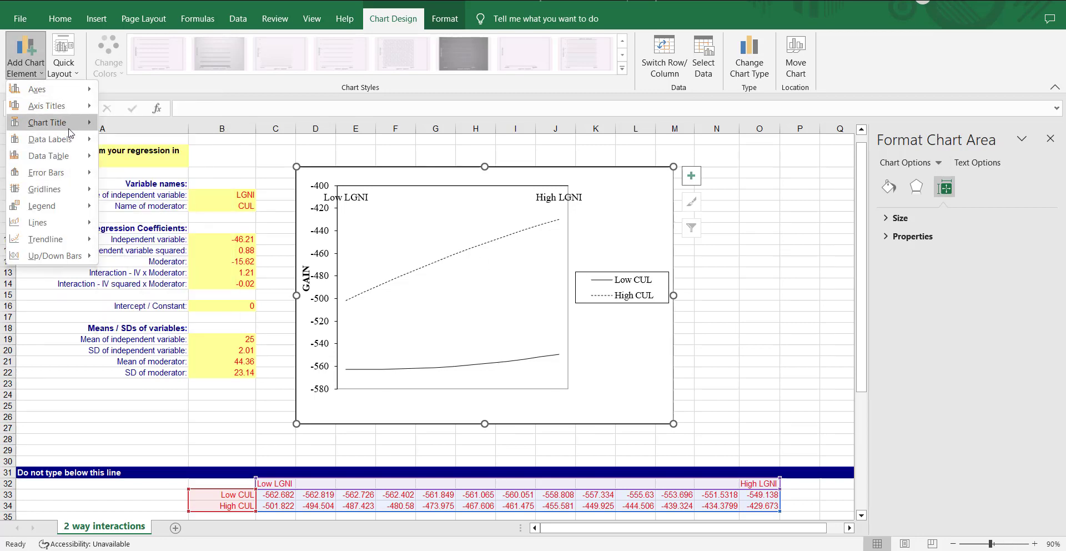
left_click(158, 158)
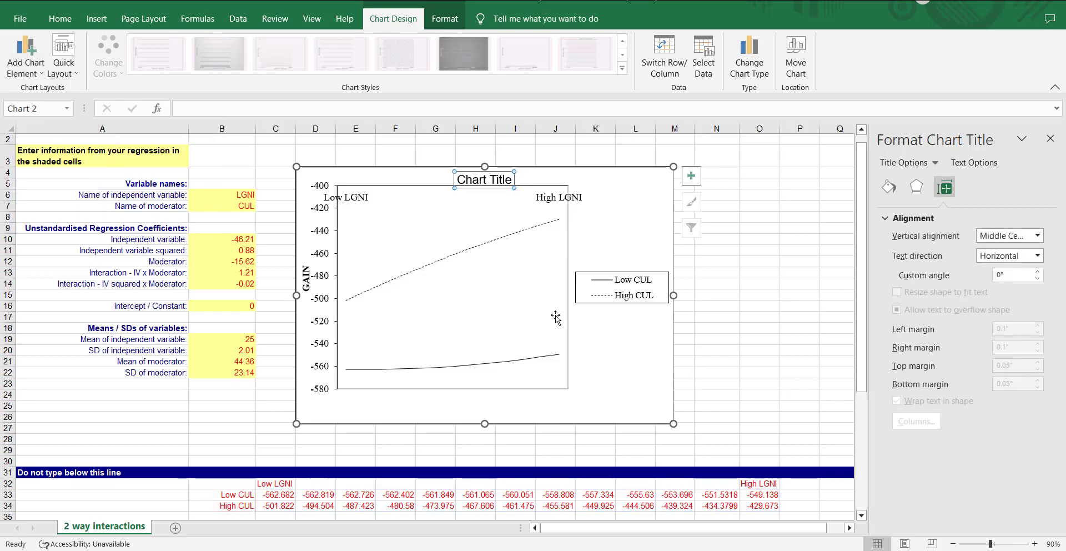
left_click(605, 286)
left_click(25, 59)
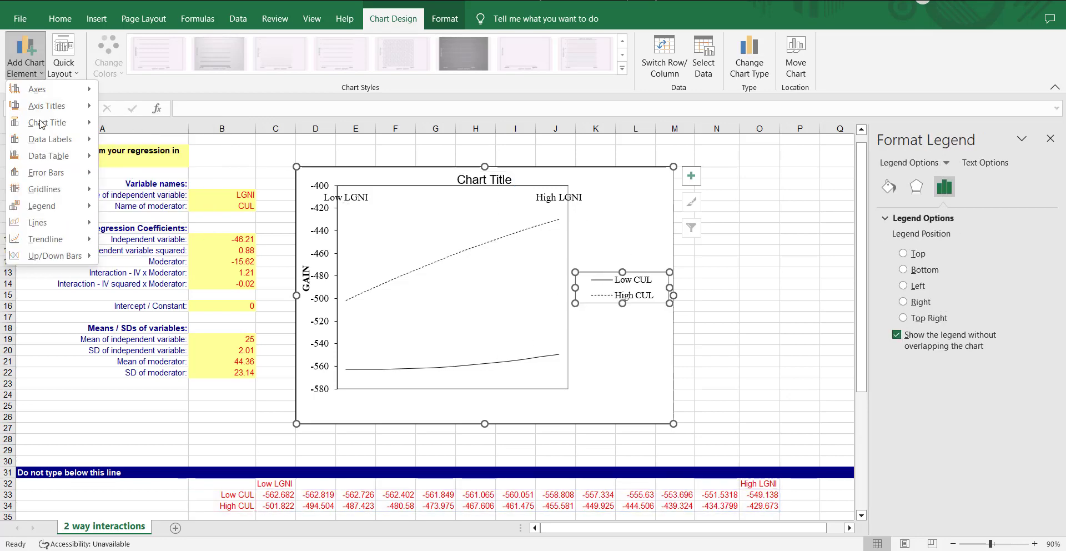
mouse_move(45, 205)
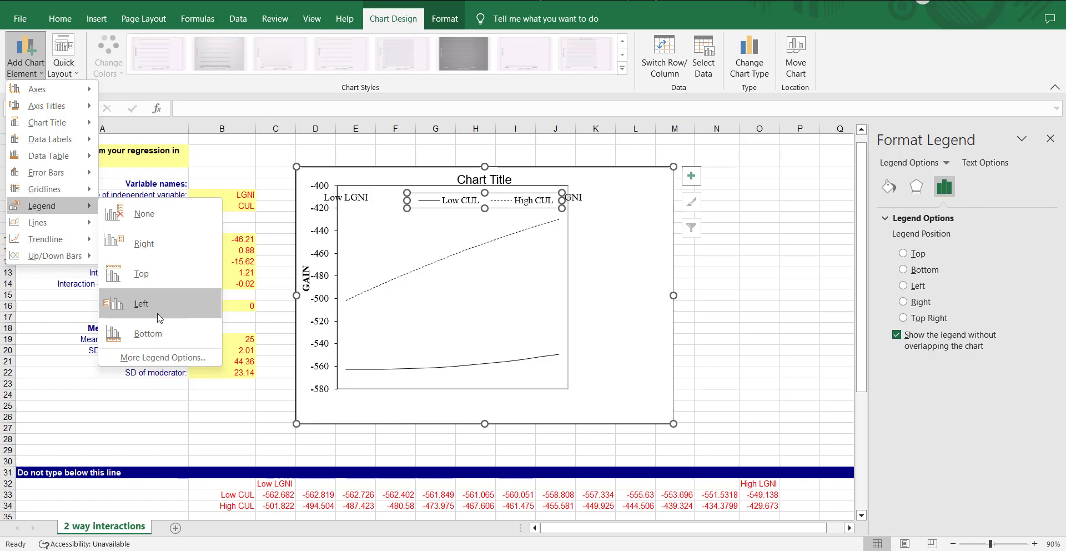
left_click(148, 333)
Widen the plot area by dragging its right edge outward.
left_click(491, 305)
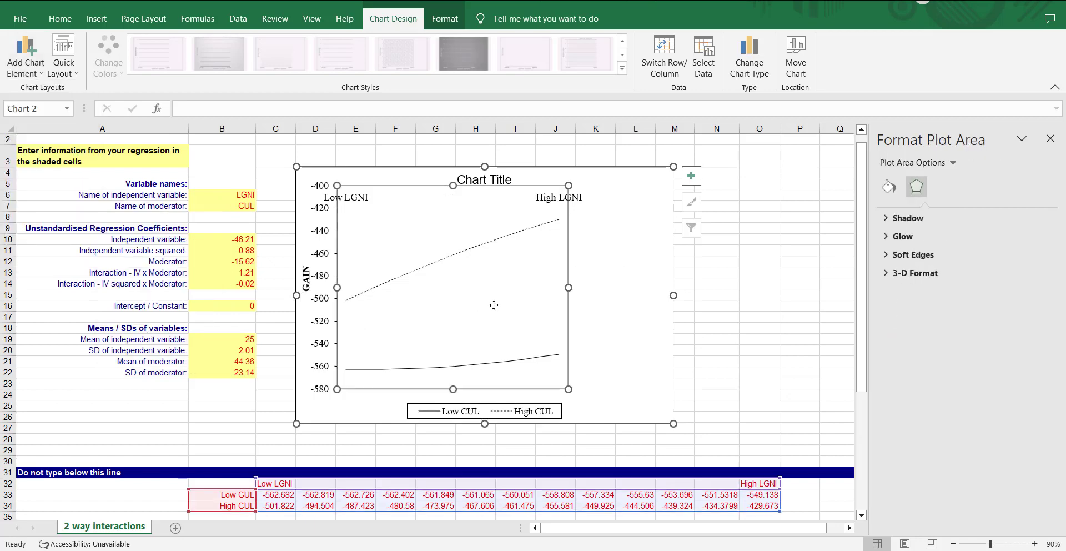
left_click_drag(567, 288, 645, 289)
left_click(468, 173)
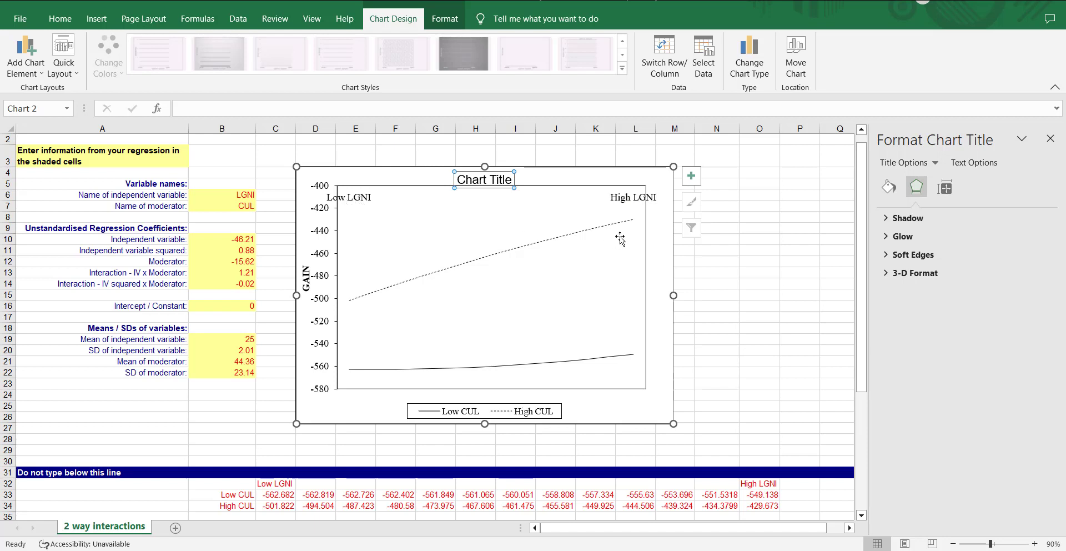
Make the LGNI horizontal axis cross the vertical axis at -580.
left_click(321, 256)
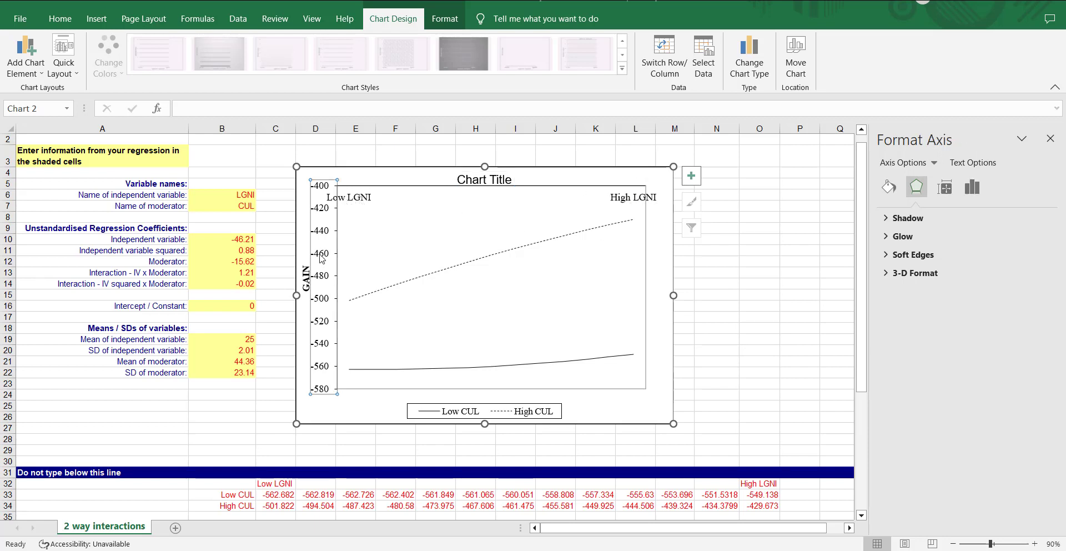
left_click(972, 186)
left_click(901, 221)
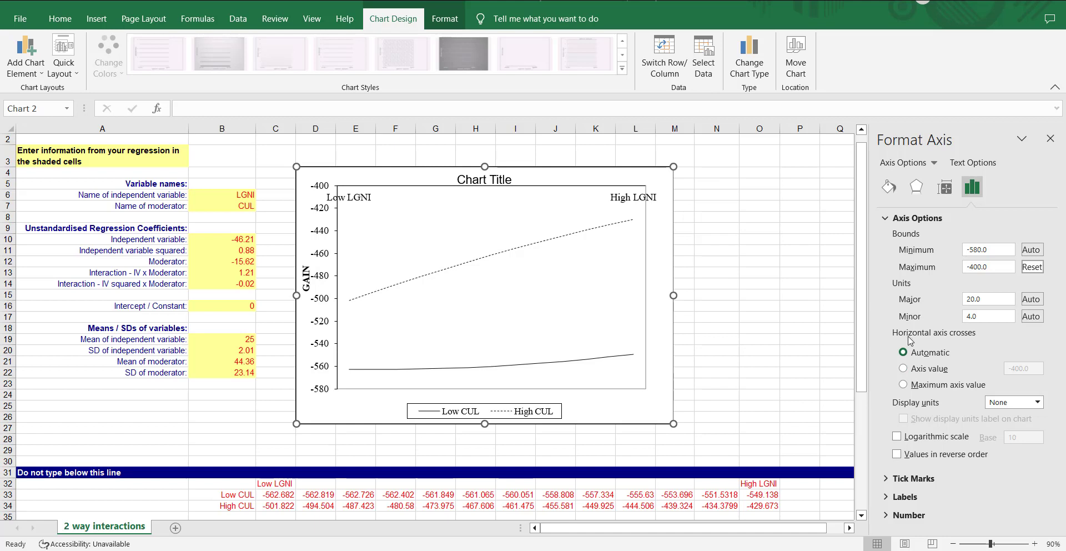
left_click(902, 369)
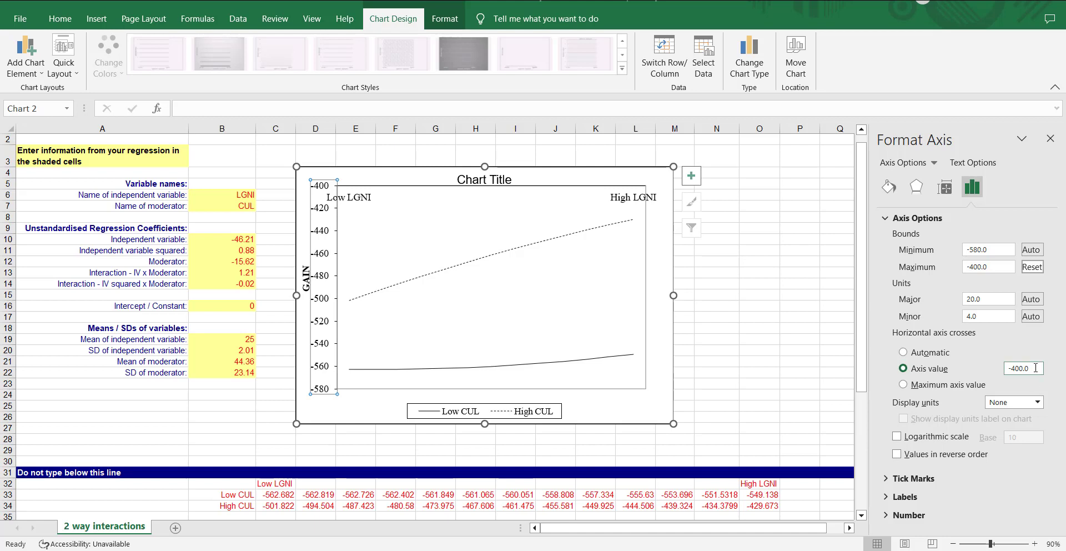
left_click_drag(1034, 368, 964, 377)
type("-580")
key("Return")
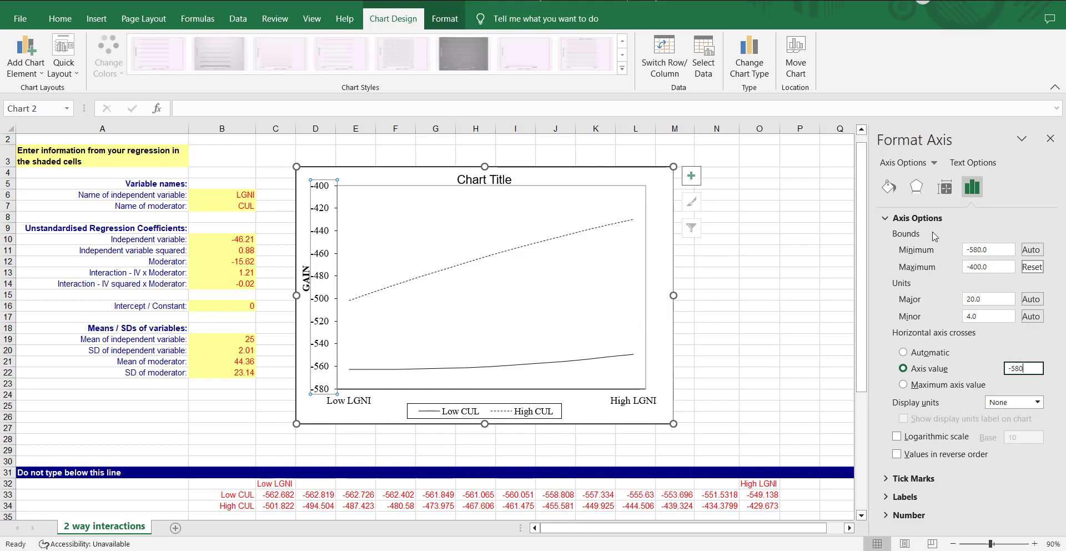
Rescale the GAIN axis to a -420 maximum and -575 minimum.
left_click(992, 270)
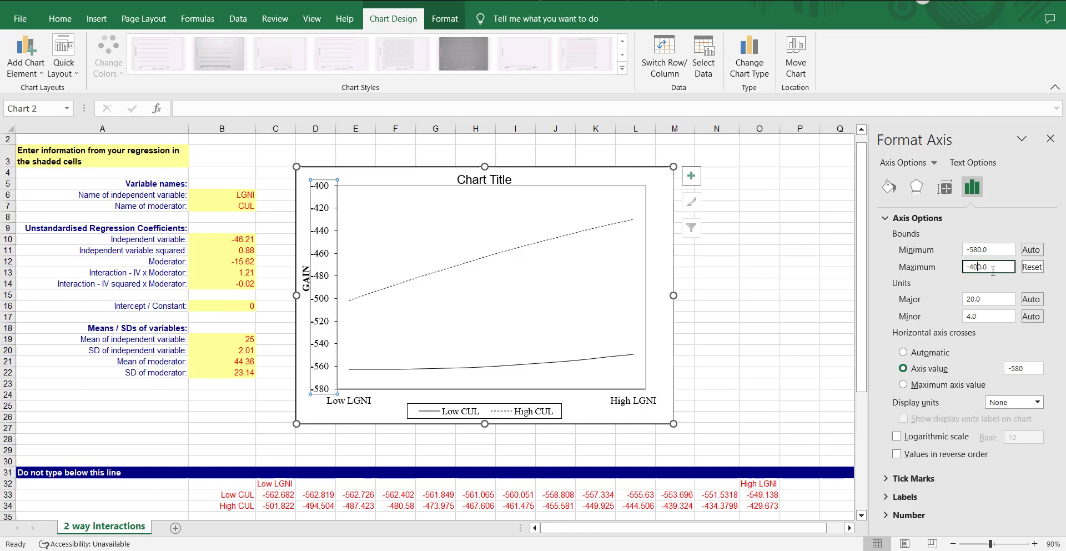
type("32")
type("2")
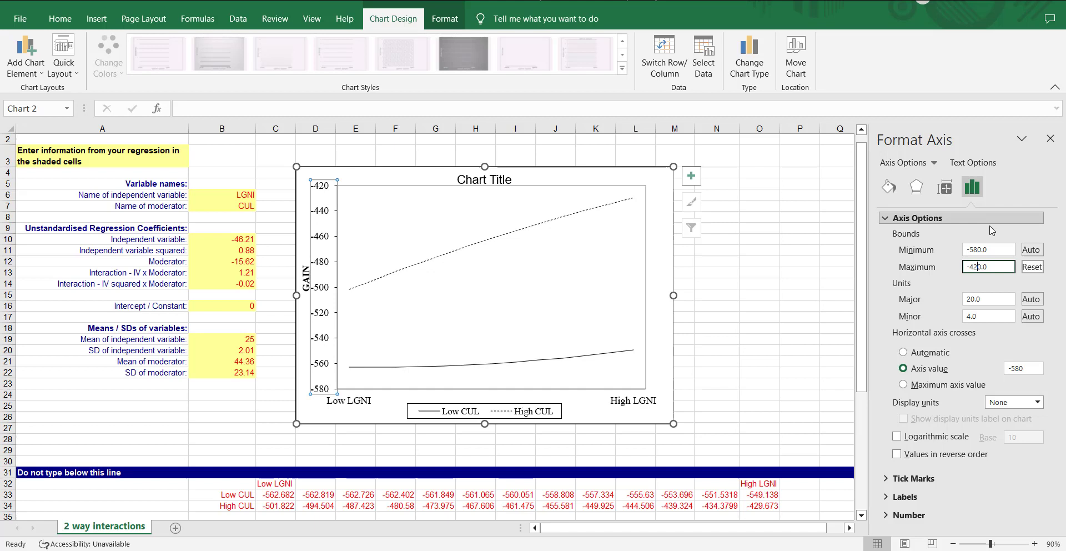
left_click_drag(987, 249, 979, 250)
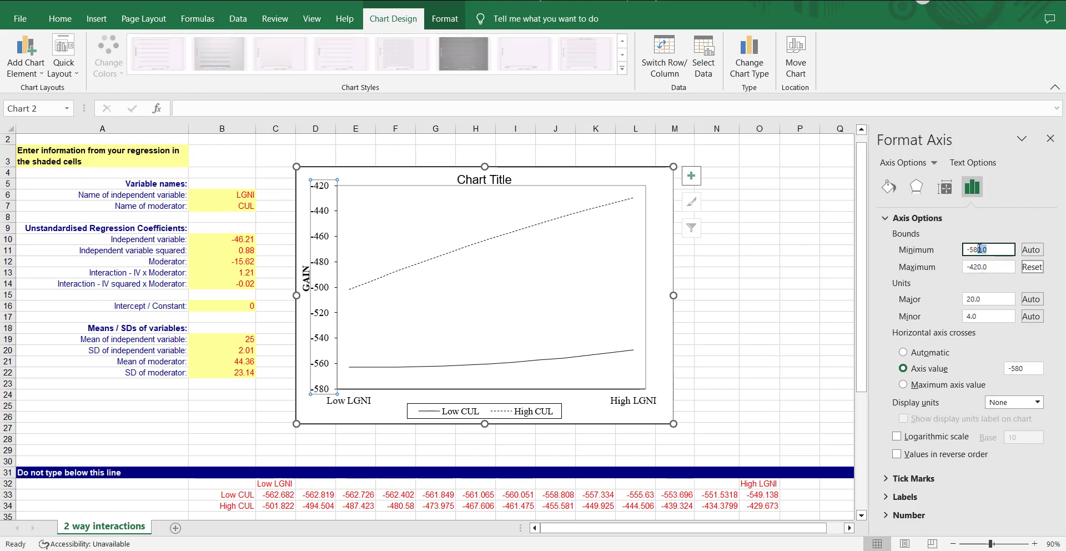
type("75")
key("Return")
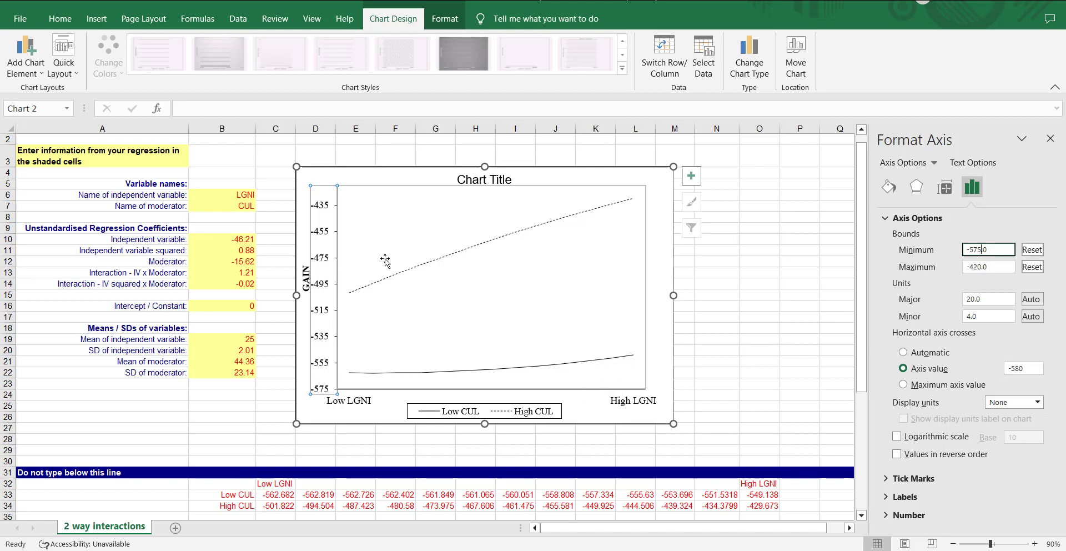
left_click(314, 290)
left_click(322, 291)
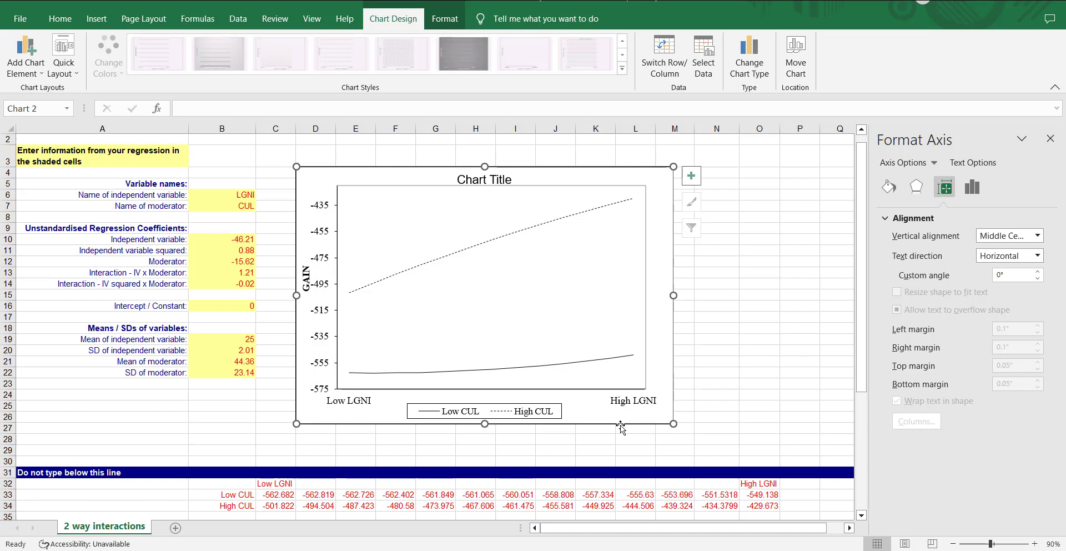
left_click(638, 423)
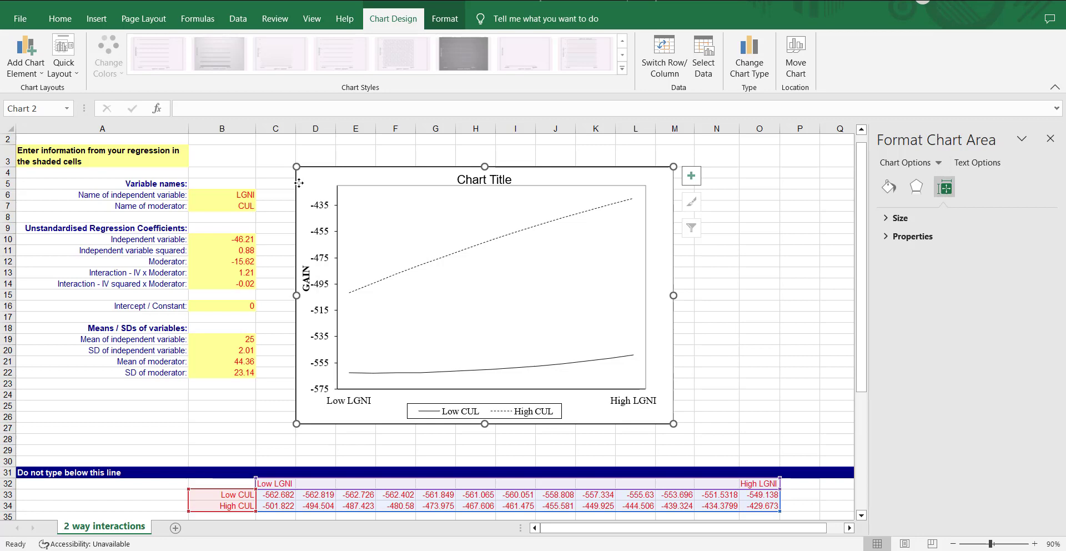
right_click(303, 412)
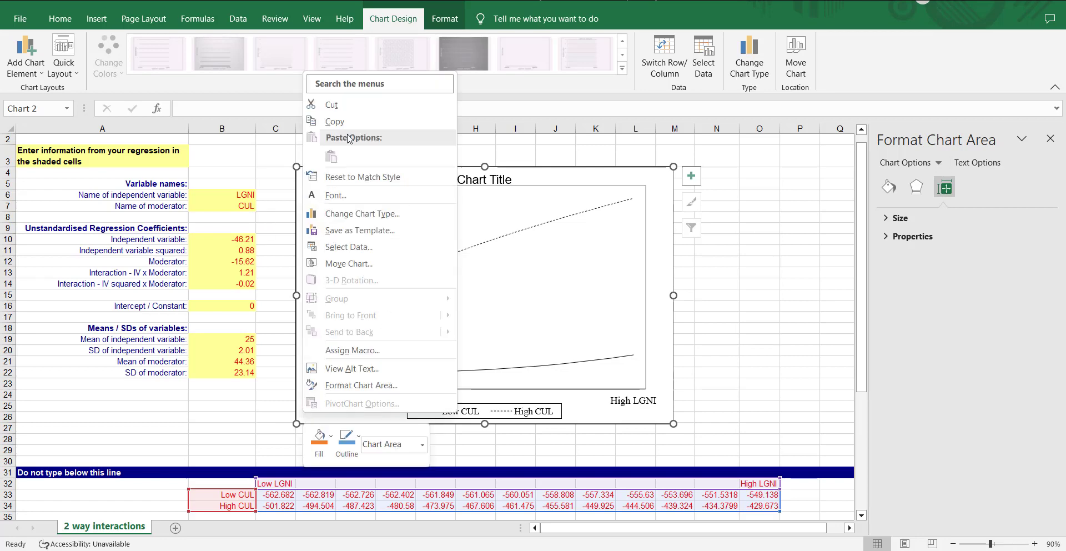
left_click(336, 122)
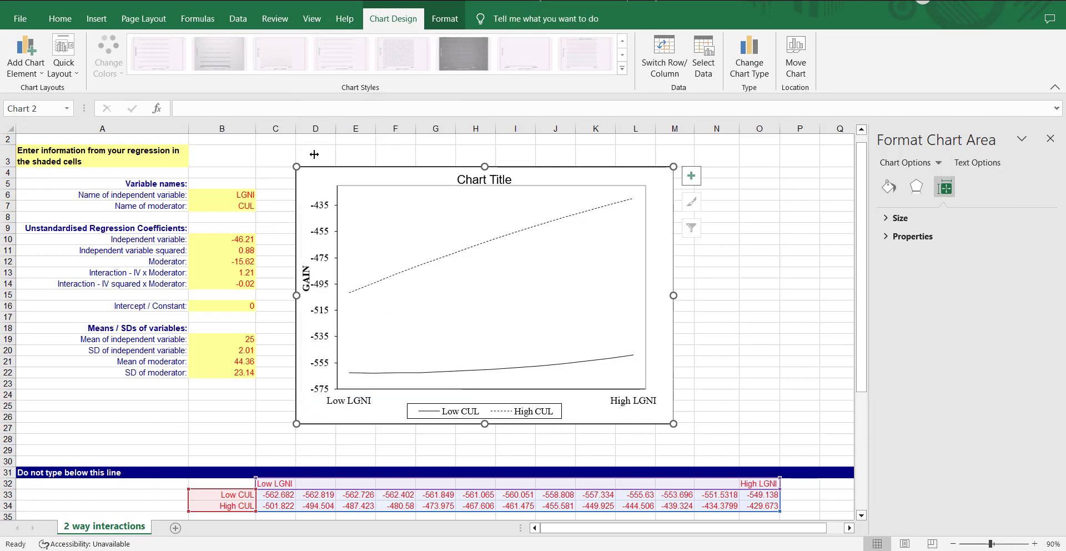
left_click(58, 19)
left_click(20, 67)
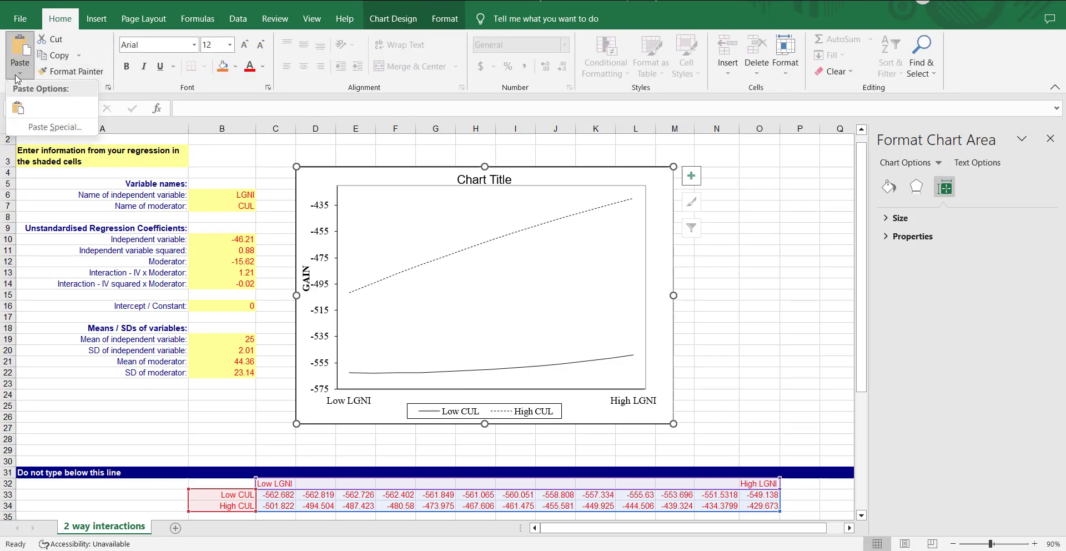
left_click(38, 127)
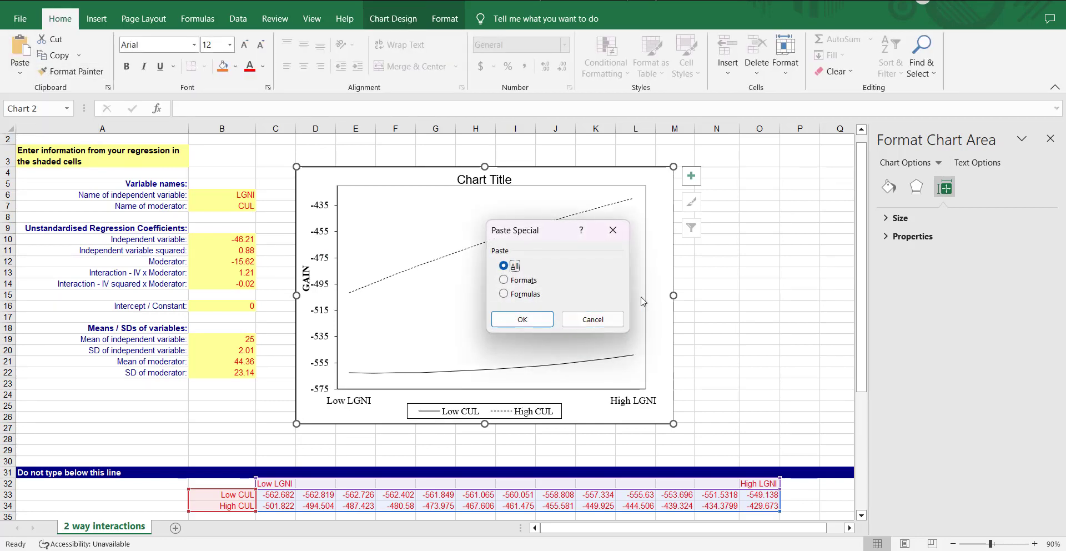
left_click(593, 320)
left_click(716, 316)
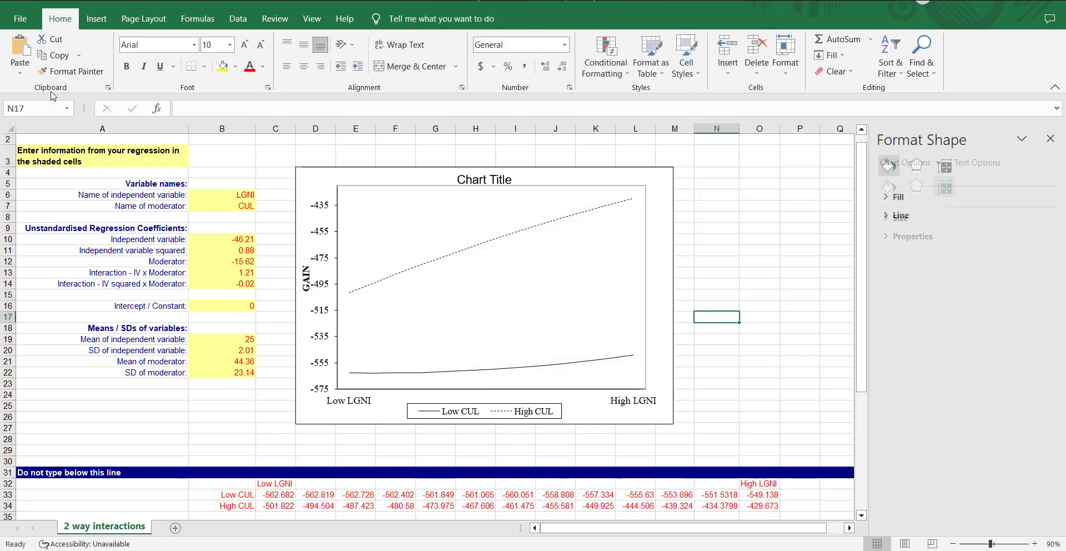
left_click(19, 68)
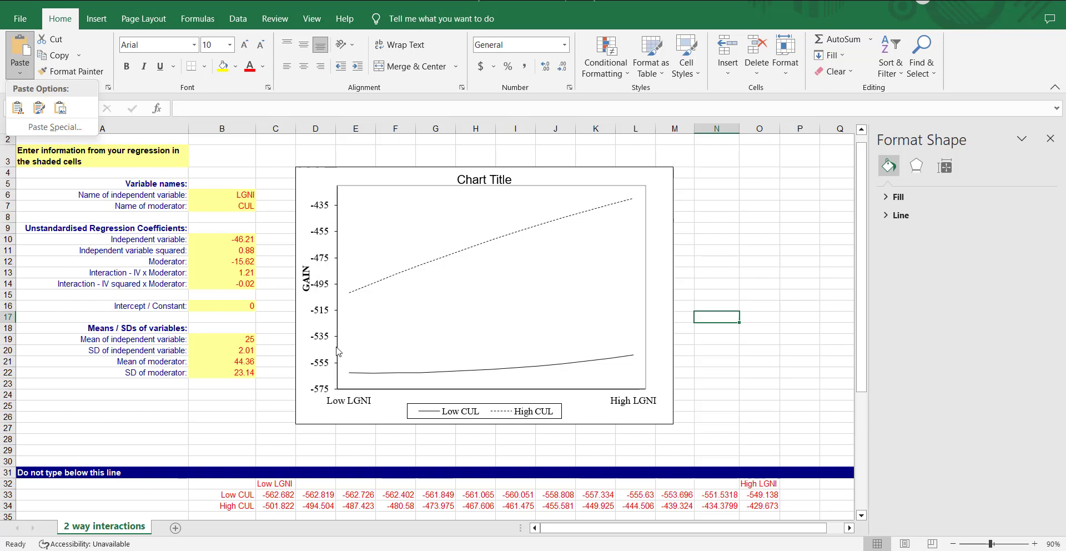
left_click(695, 200)
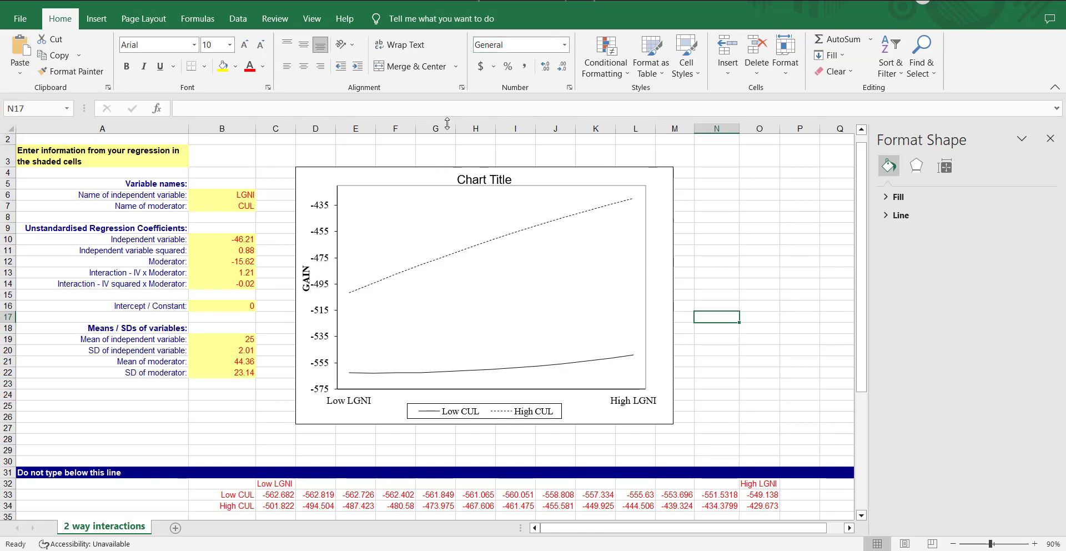
left_click(360, 177)
left_click(451, 23)
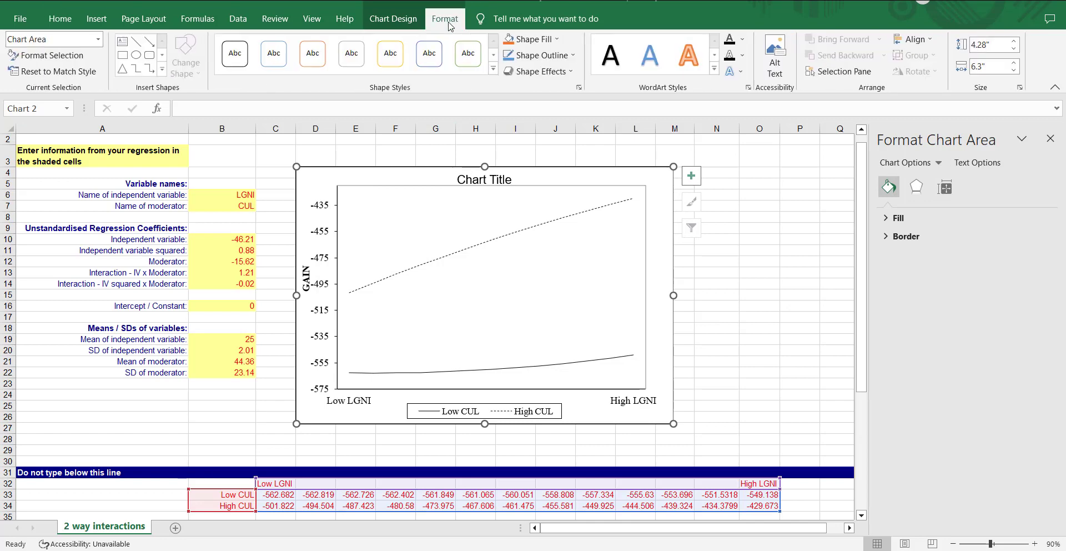
left_click(393, 18)
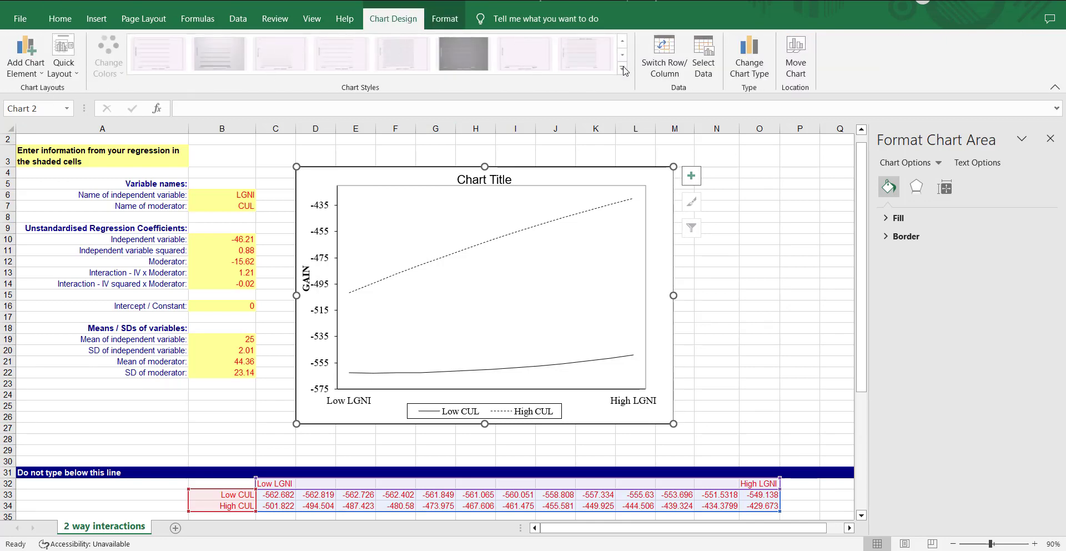
left_click(436, 298)
left_click(420, 268)
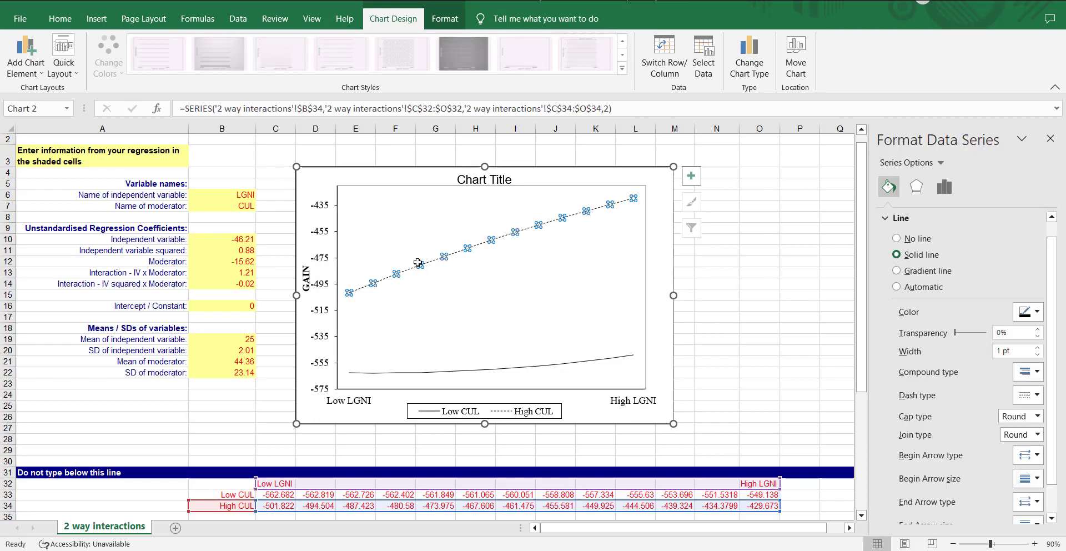
left_click(444, 20)
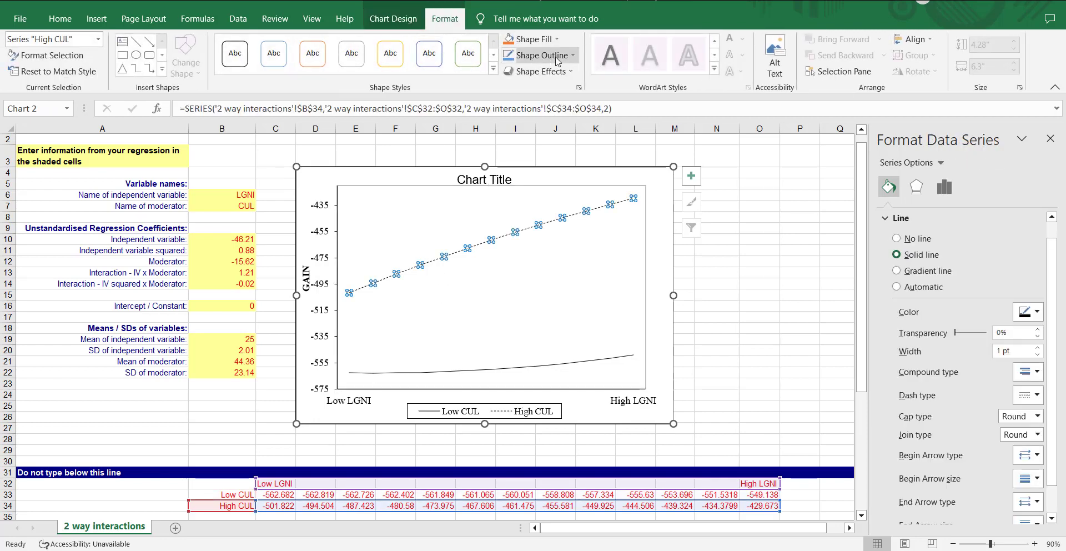
left_click(744, 315)
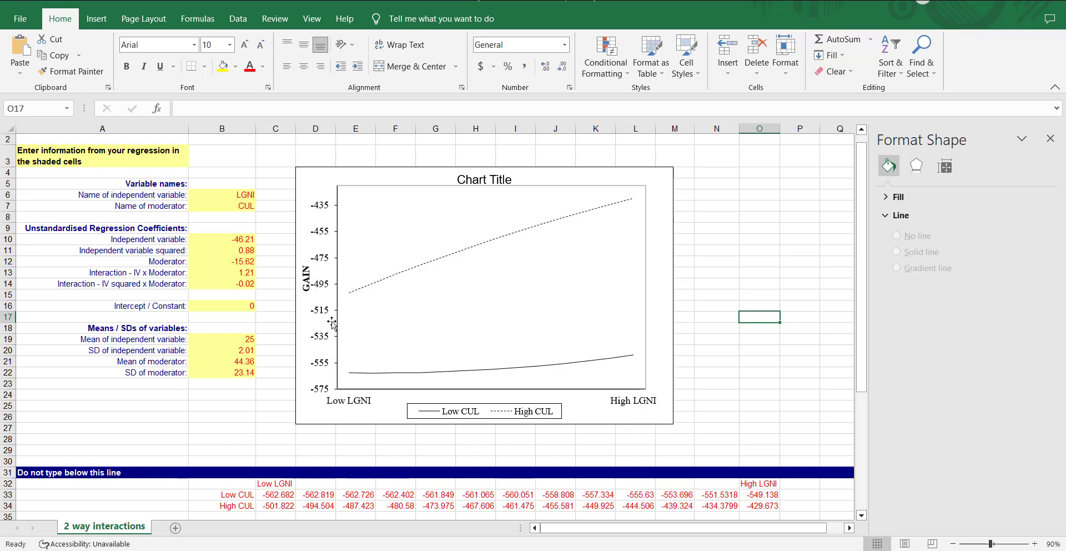
Enlarge the chart title's font to 20 pt in two increments, then deselect the chart.
left_click(480, 179)
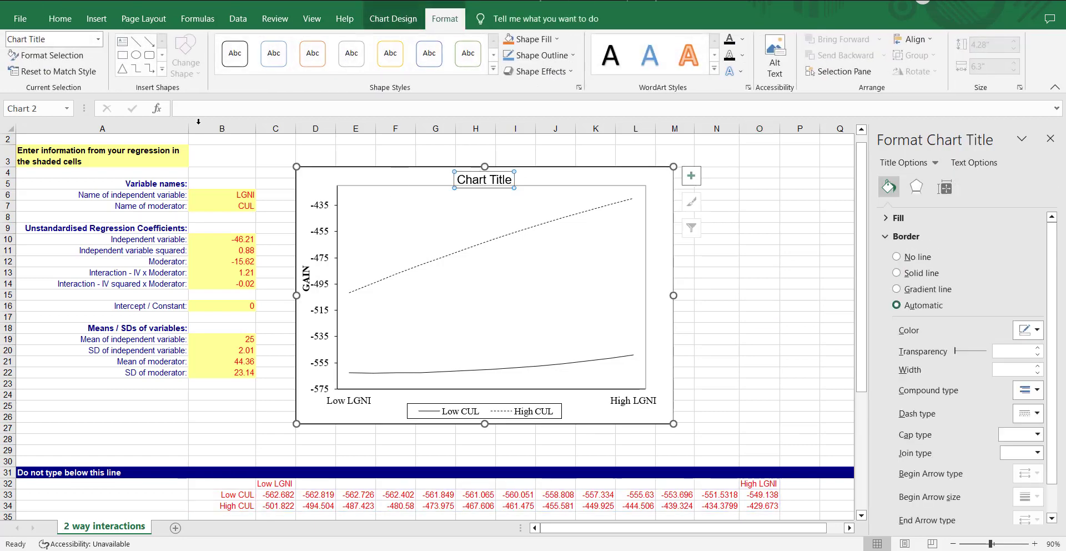
left_click(60, 19)
left_click(244, 45)
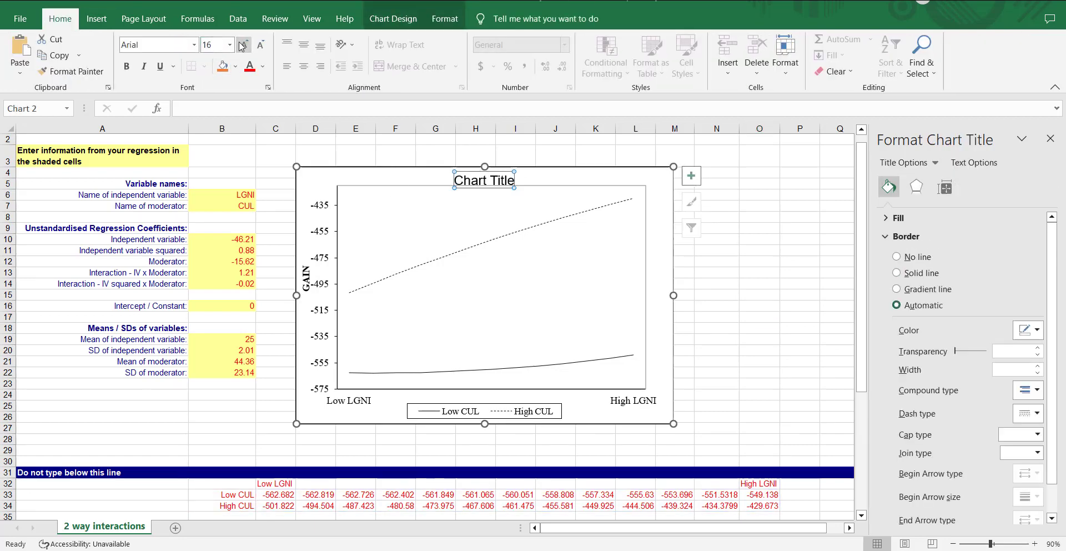
left_click(244, 45)
left_click(244, 44)
left_click(363, 386)
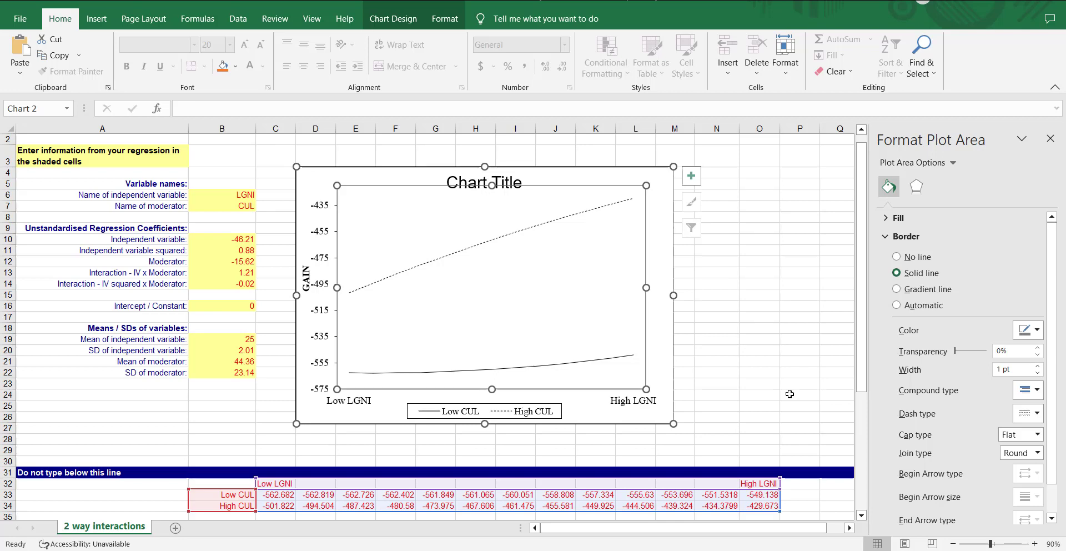
left_click(769, 414)
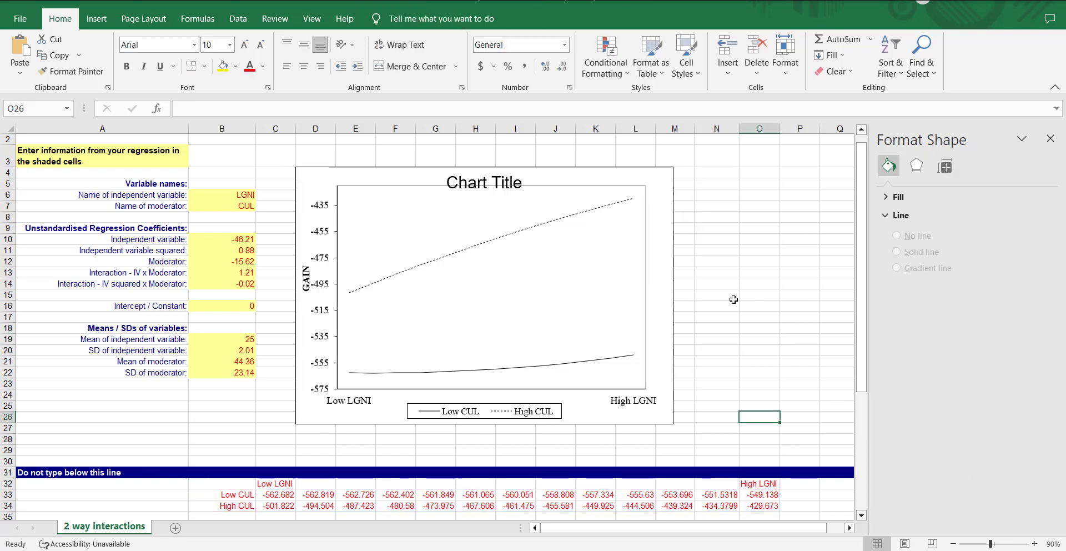